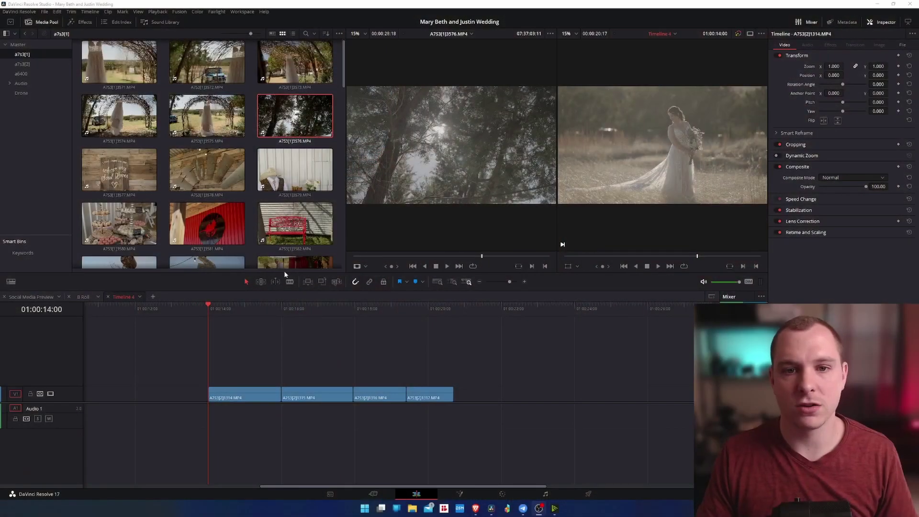
Step: Close the Media Pool panel so the source and timeline viewers get more space
{"action": "left_click", "coordinate": [42, 22]}
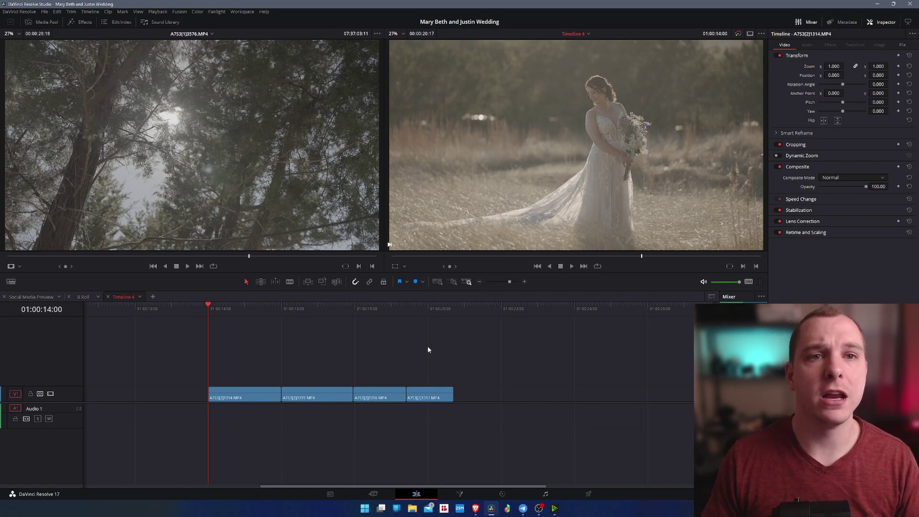
Step: Zoom the timeline out to show both clip groups, and cue another tree clip to a sunlit frame
{"action": "key", "text": "ctrl+minus"}
{"action": "key", "text": "ctrl+minus"}
{"action": "key", "text": "ctrl+minus"}
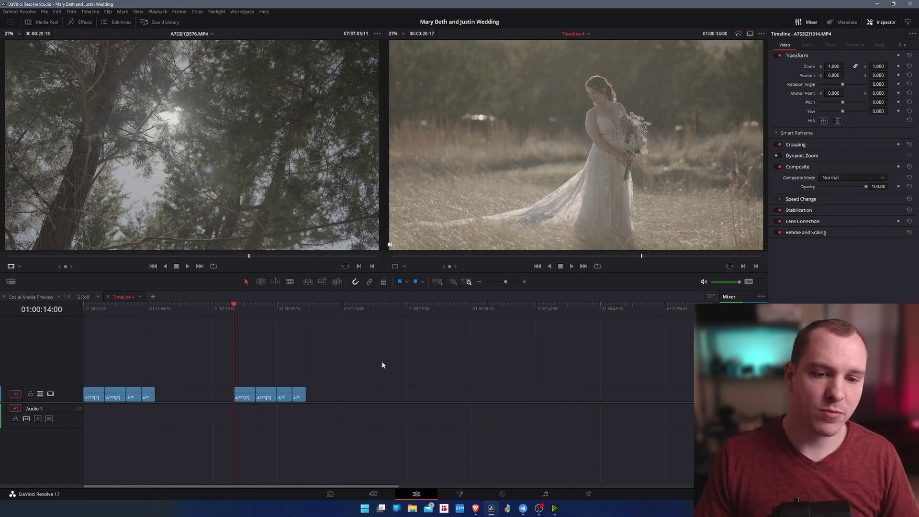
{"action": "key", "text": "ctrl+equal"}
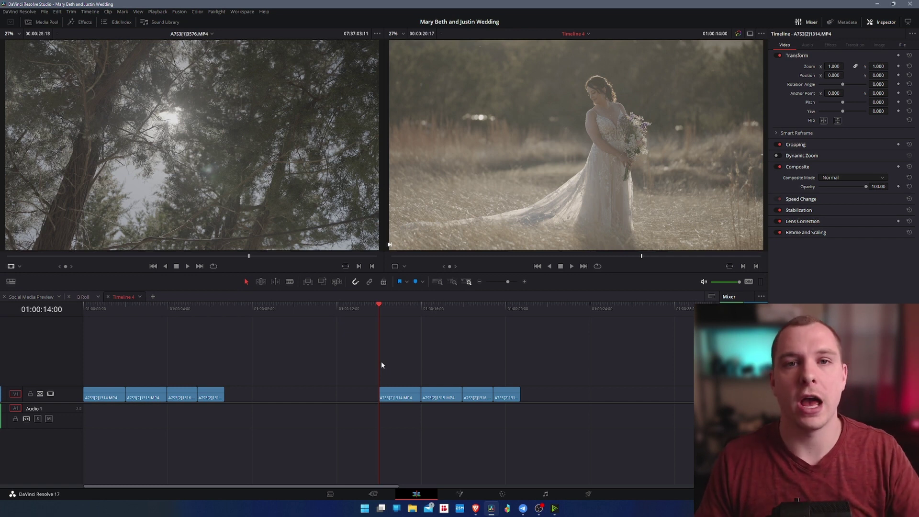
{"action": "left_click", "coordinate": [55, 22]}
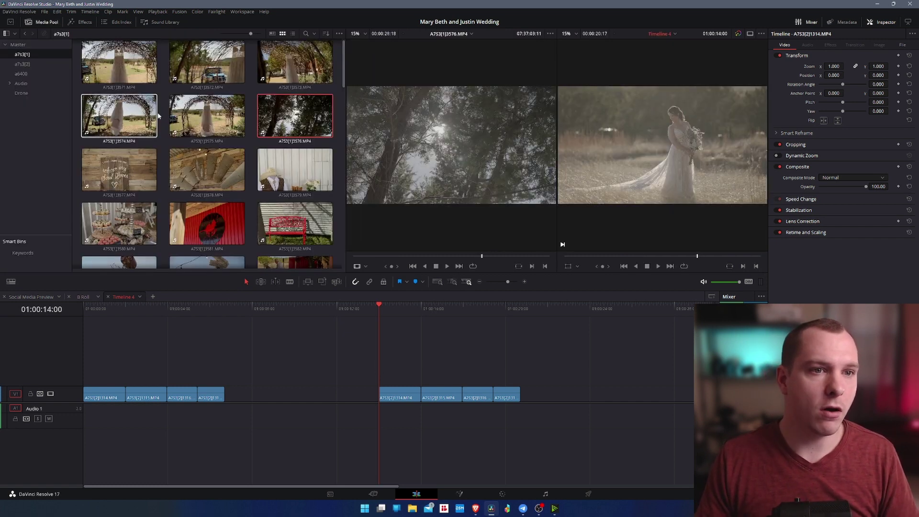
{"action": "left_click", "coordinate": [407, 257]}
{"action": "mouse_move", "coordinate": [409, 254]}
{"action": "left_mouse_down"}
{"action": "mouse_move", "coordinate": [447, 254]}
{"action": "mouse_move", "coordinate": [425, 255]}
{"action": "left_mouse_up"}
{"action": "left_click", "coordinate": [43, 22]}
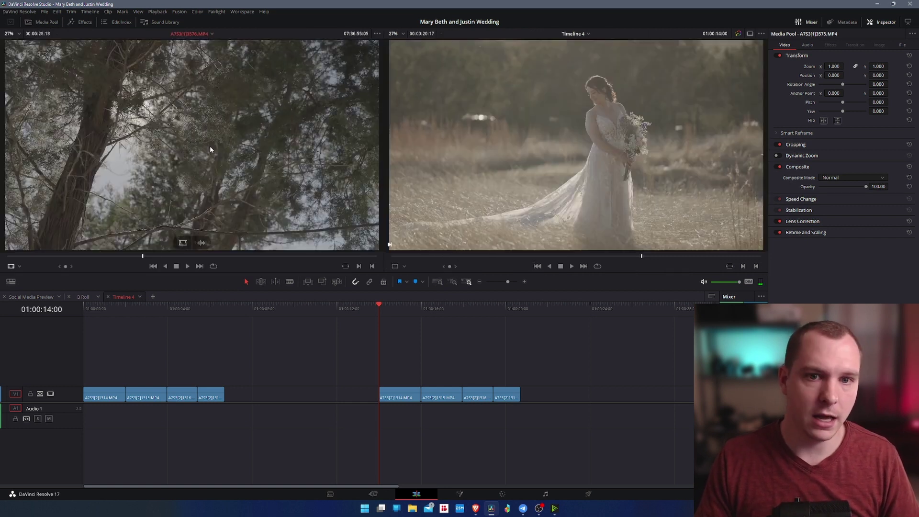
{"action": "mouse_move", "coordinate": [177, 255]}
{"action": "left_mouse_down"}
{"action": "mouse_move", "coordinate": [315, 246]}
{"action": "mouse_move", "coordinate": [212, 249]}
{"action": "mouse_move", "coordinate": [247, 252]}
{"action": "mouse_move", "coordinate": [226, 256]}
{"action": "left_mouse_up"}
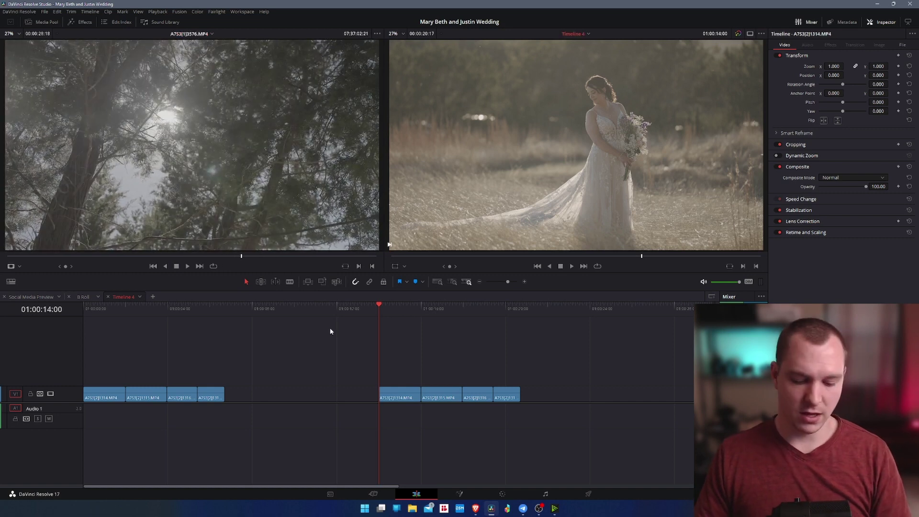
{"action": "key", "text": "shift+6"}
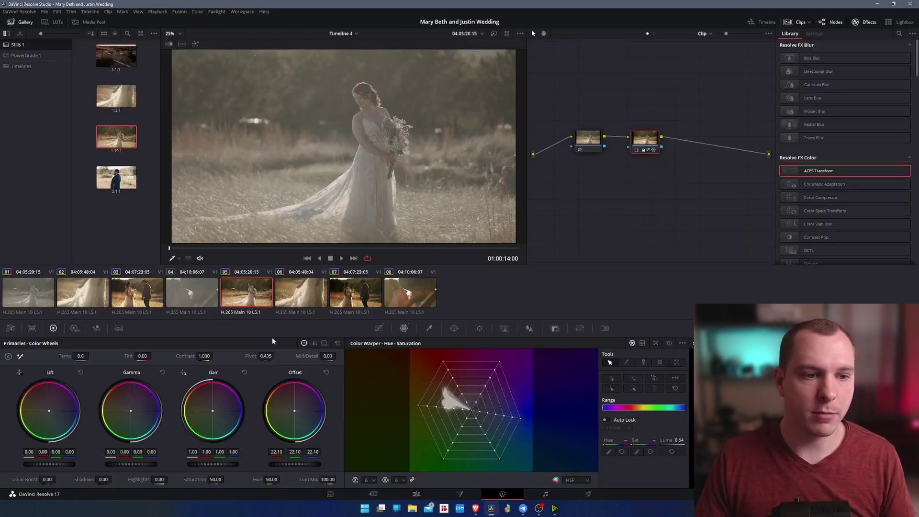
Step: Select clip 02, the dress close-up, after checking clip 03, and reposition its ACES Transform node
{"action": "left_click", "coordinate": [138, 301]}
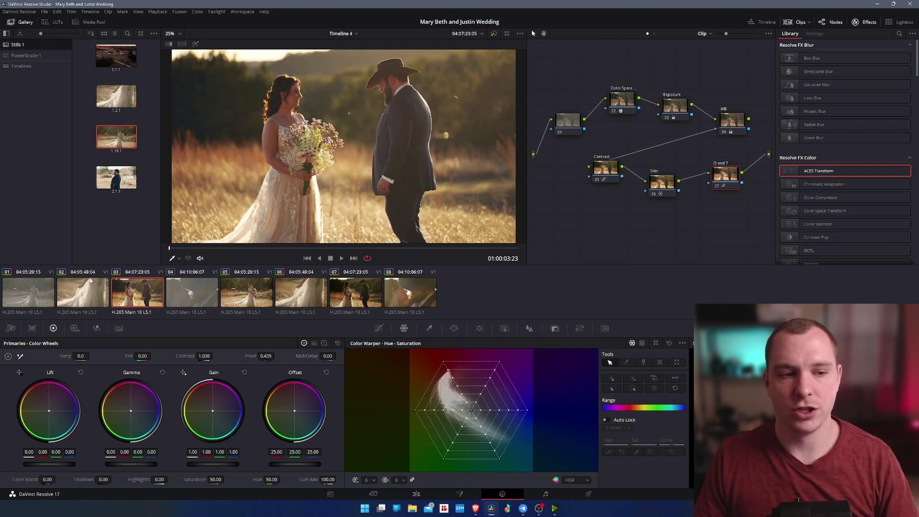
{"action": "left_click", "coordinate": [96, 294]}
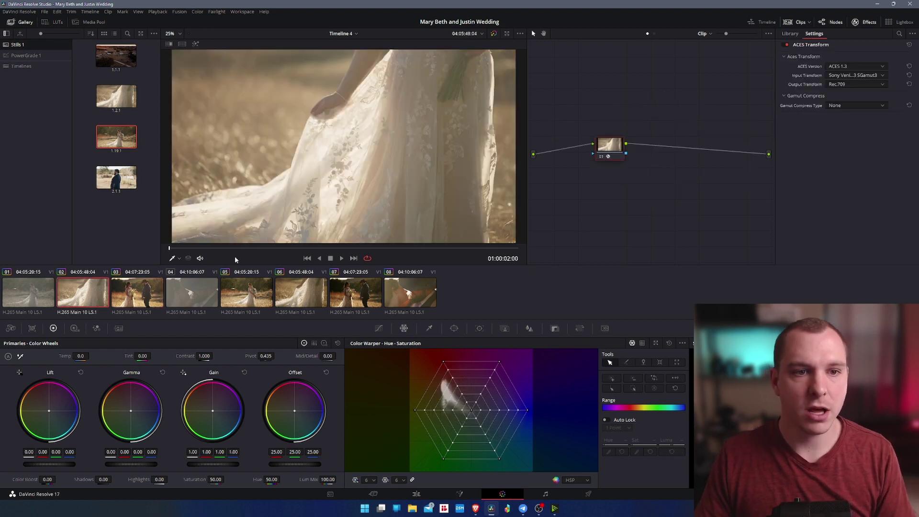
{"action": "left_click_drag", "start_coordinate": [579, 144], "coordinate": [603, 150]}
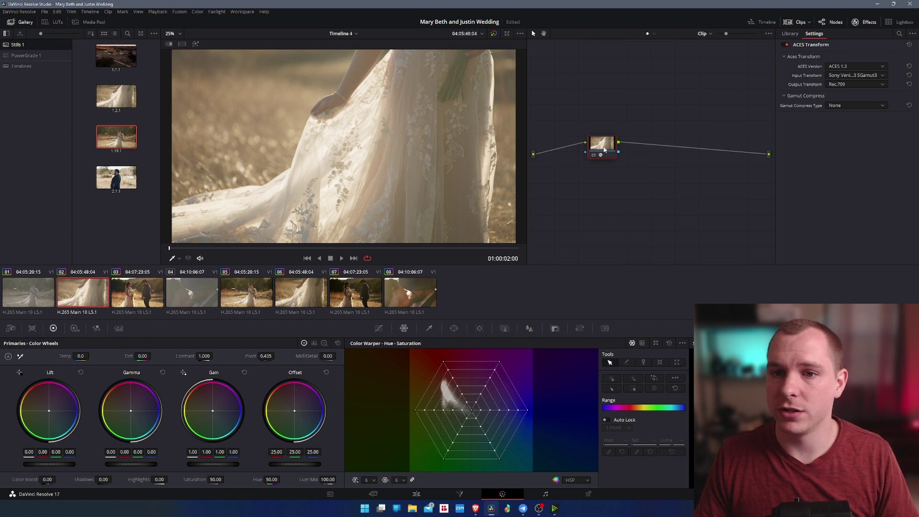
Step: Apply ACES Transform to node 01, converting Sony SLog3 SGamut3.Cine input to Rec.709 output
{"action": "left_click", "coordinate": [790, 33]}
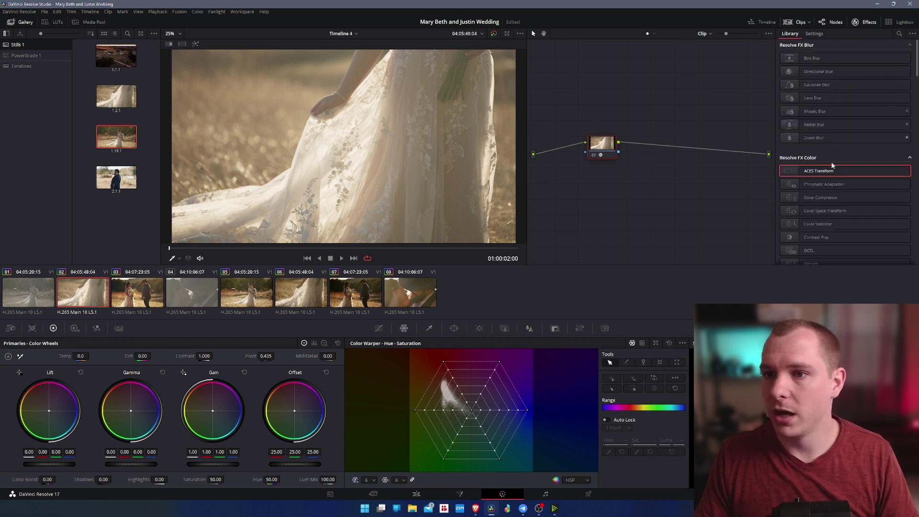
{"action": "scroll", "coordinate": [835, 115], "scroll_direction": "down", "scroll_amount": 2}
{"action": "scroll", "coordinate": [837, 115], "scroll_direction": "up", "scroll_amount": 3}
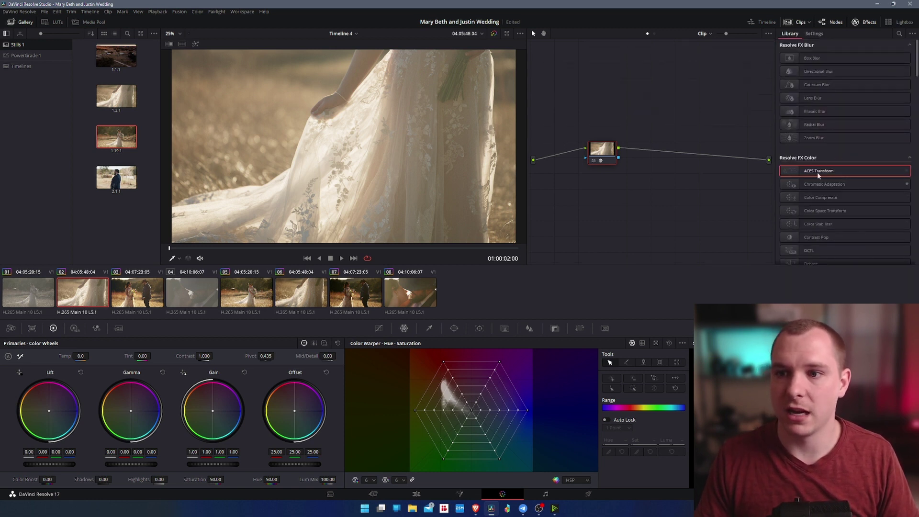
{"action": "left_click_drag", "start_coordinate": [820, 172], "coordinate": [604, 160]}
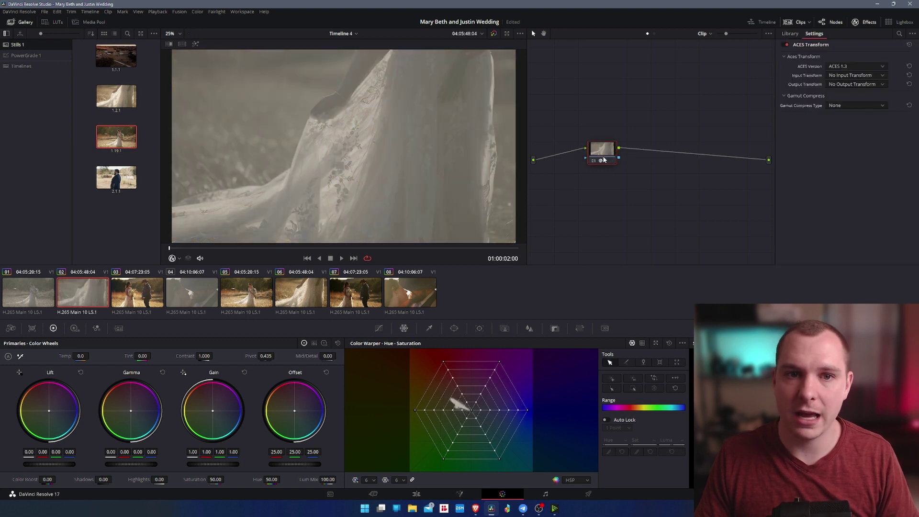
{"action": "left_click", "coordinate": [867, 75]}
{"action": "scroll", "coordinate": [840, 148], "scroll_direction": "down", "scroll_amount": 3}
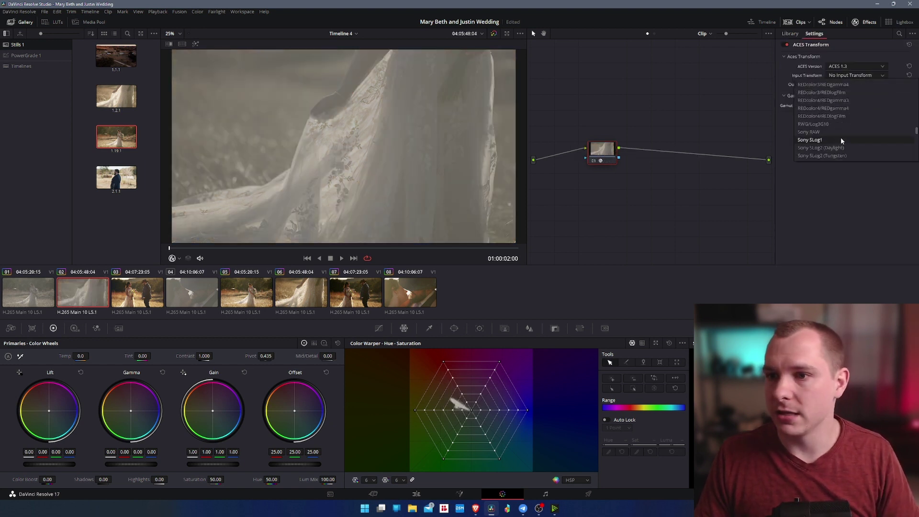
{"action": "left_click", "coordinate": [842, 148]}
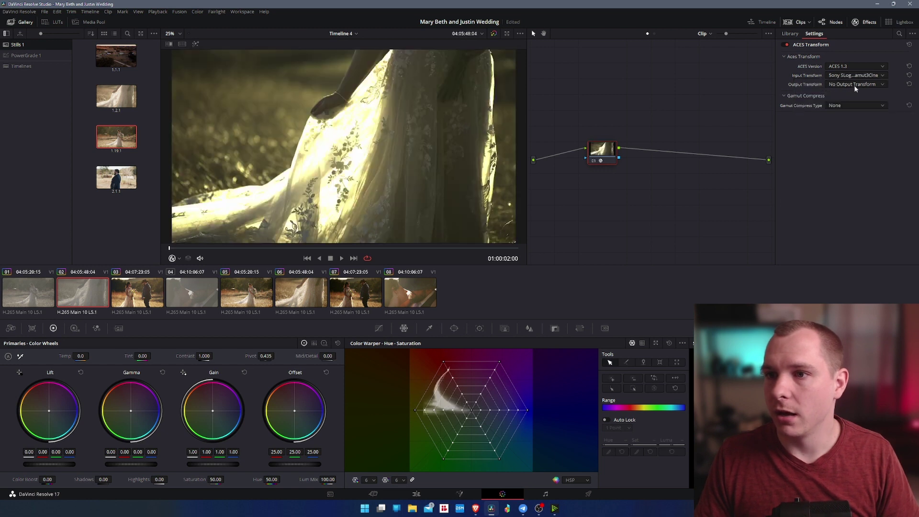
{"action": "left_click", "coordinate": [855, 84]}
{"action": "scroll", "coordinate": [844, 138], "scroll_direction": "down", "scroll_amount": 3}
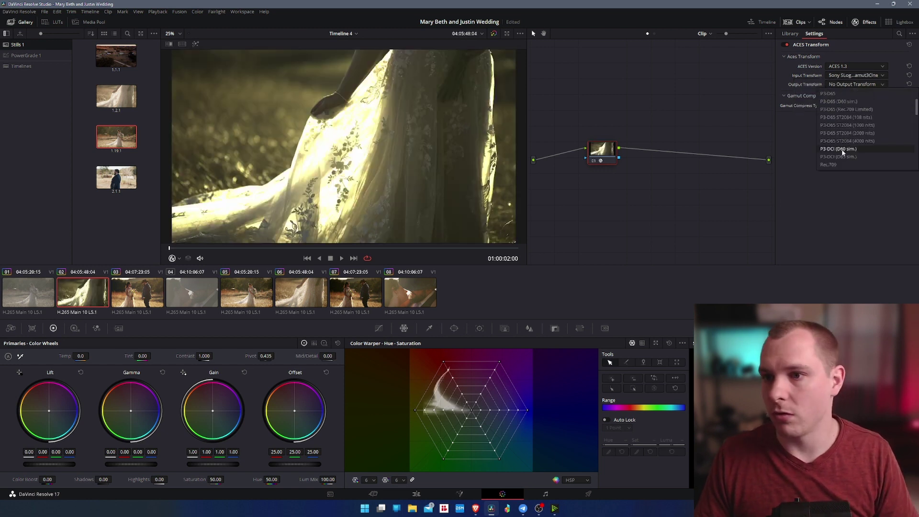
{"action": "left_click", "coordinate": [835, 161]}
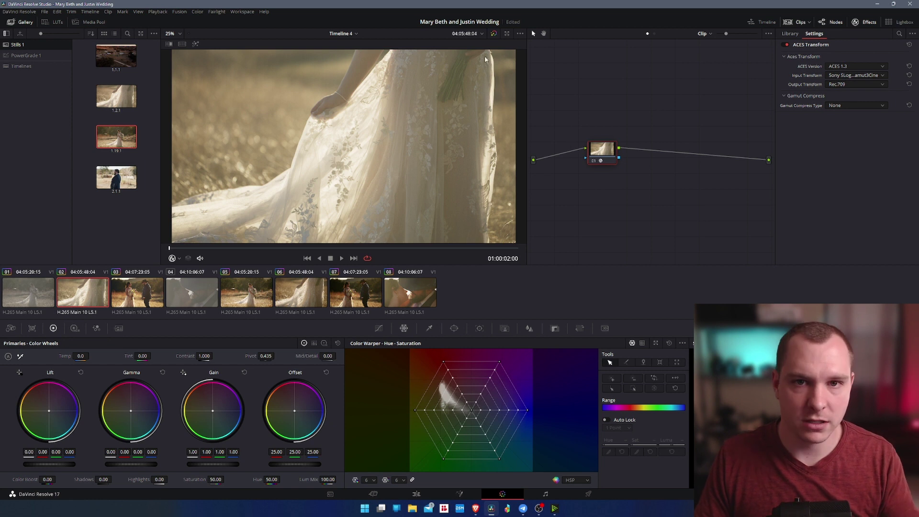
Step: Toggle the grade off and on to compare the converted dress shot with the original
{"action": "left_click", "coordinate": [494, 34]}
{"action": "left_click", "coordinate": [494, 34]}
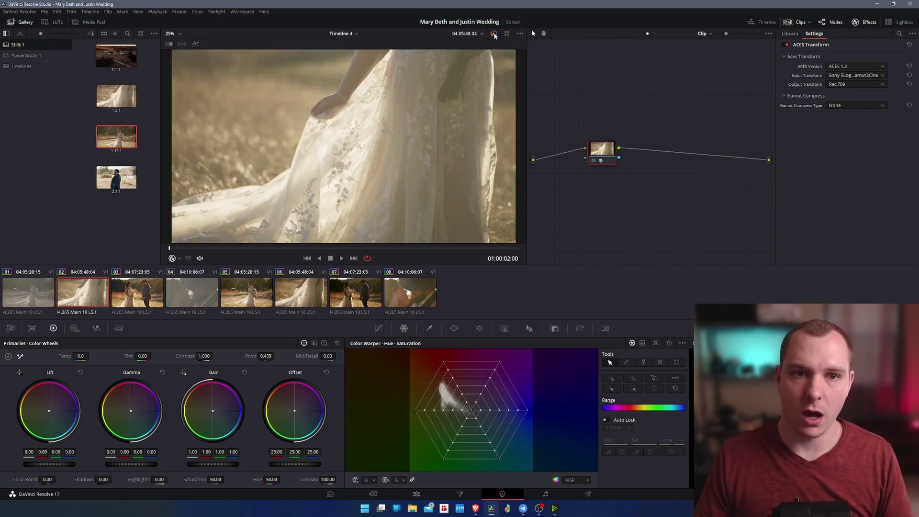
{"action": "left_click", "coordinate": [495, 34]}
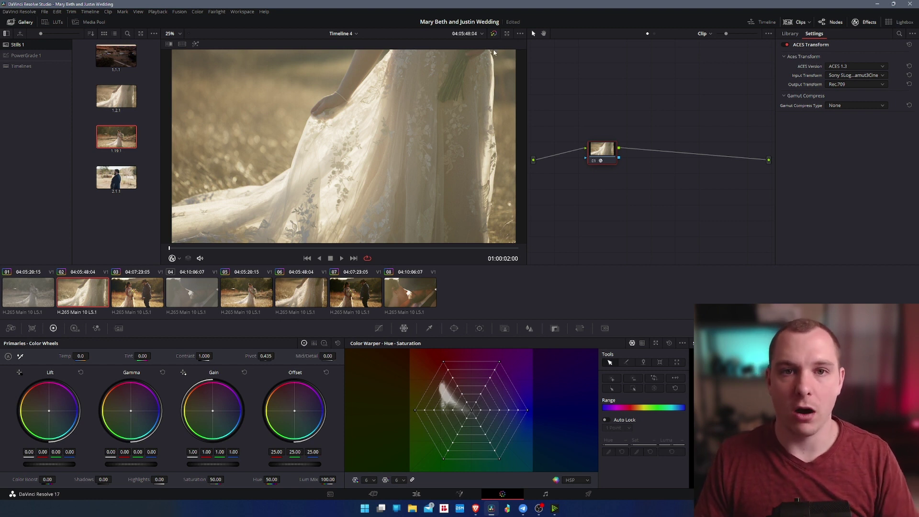
{"action": "key", "text": "shift+4"}
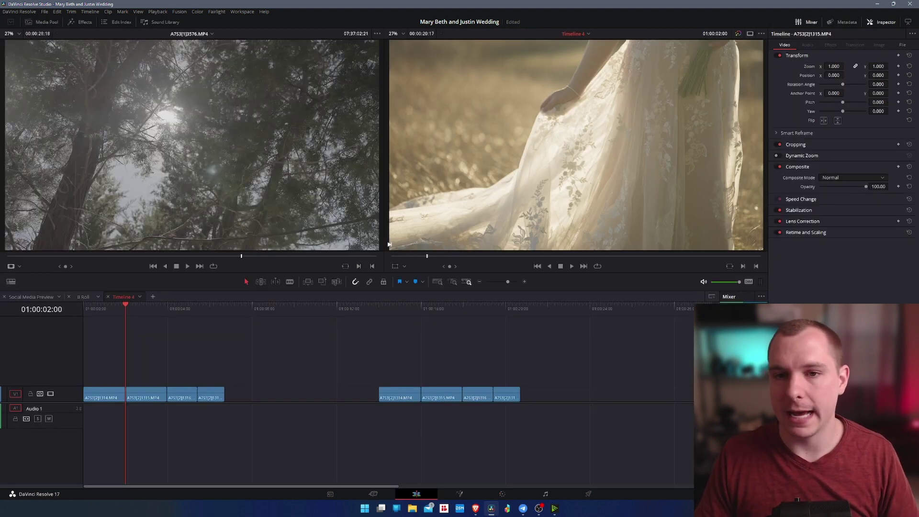
Step: Open Project Settings at Color Management and expand the output color space list
{"action": "key", "text": "shift+9"}
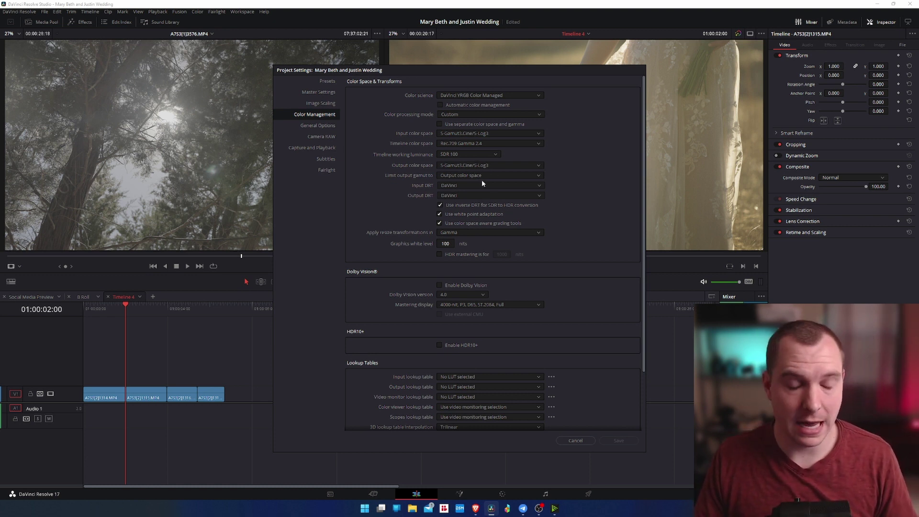
{"action": "left_click", "coordinate": [491, 165]}
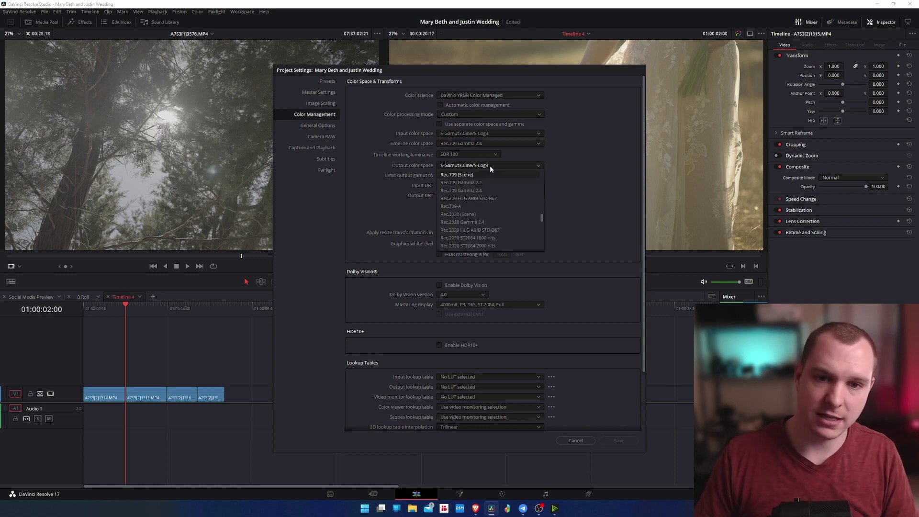
Step: Set the output color space to Rec.709 Gamma 2.4 and save the project settings
{"action": "scroll", "coordinate": [479, 184], "scroll_direction": "up", "scroll_amount": 5}
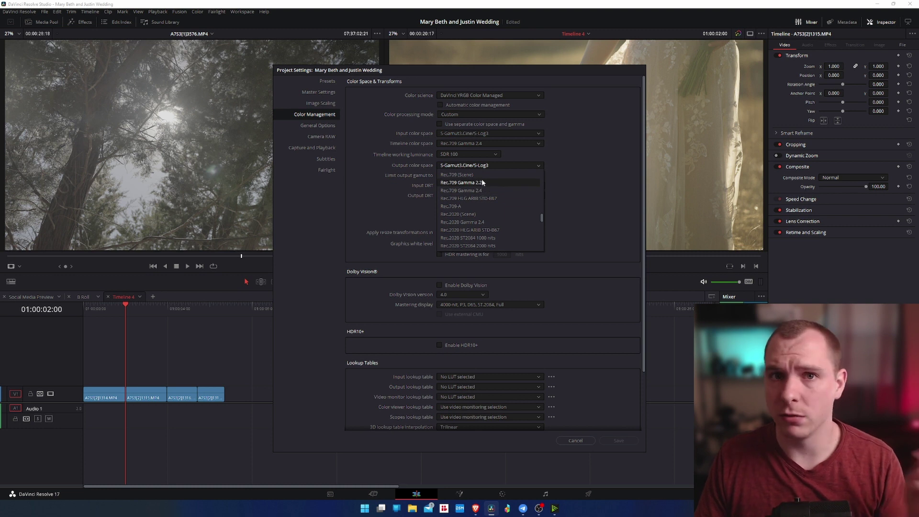
{"action": "left_click", "coordinate": [478, 190]}
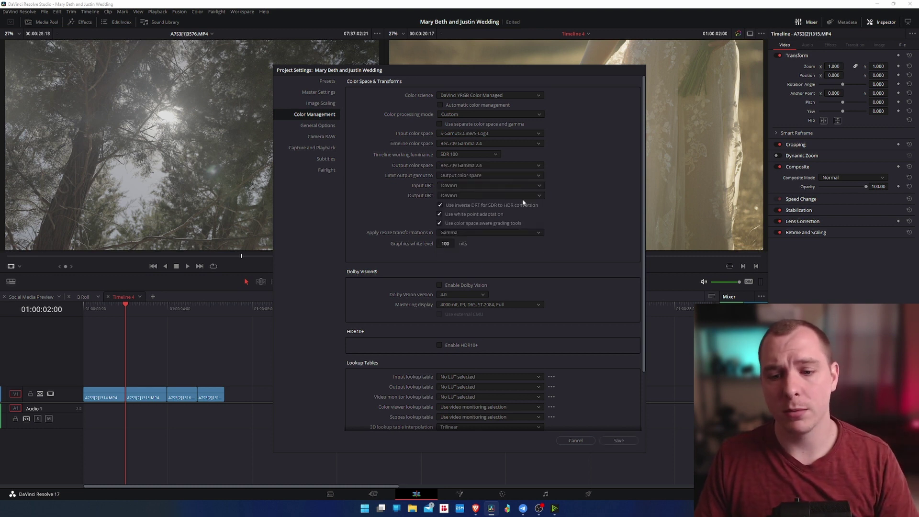
{"action": "left_click", "coordinate": [611, 440]}
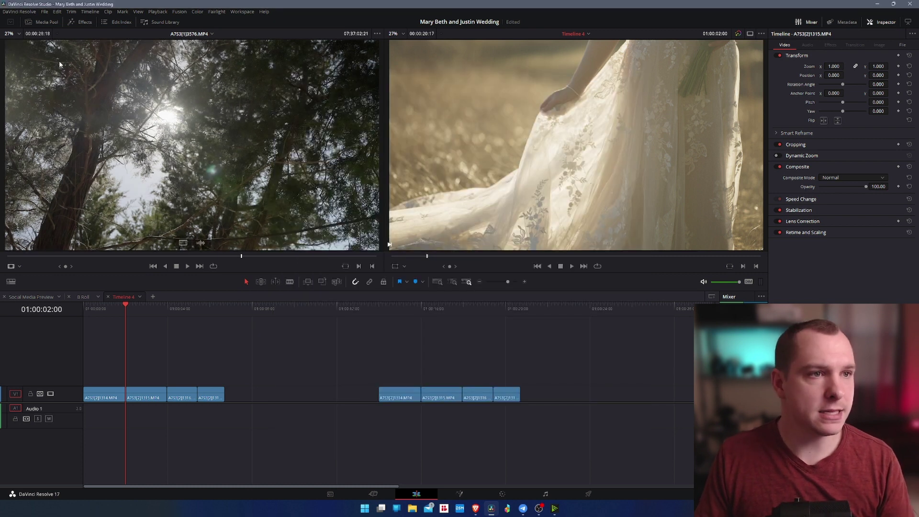
{"action": "left_click", "coordinate": [42, 22]}
Step: Load A7S3[1]3584.MP4 into the source viewer and scrub through it in full-screen cinema view
{"action": "scroll", "coordinate": [193, 125], "scroll_direction": "down", "scroll_amount": 5}
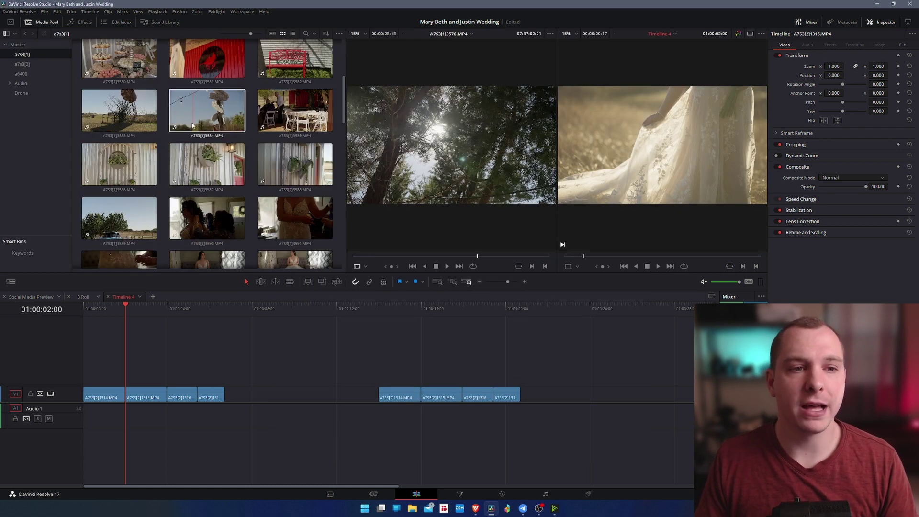
{"action": "double_click", "coordinate": [193, 125]}
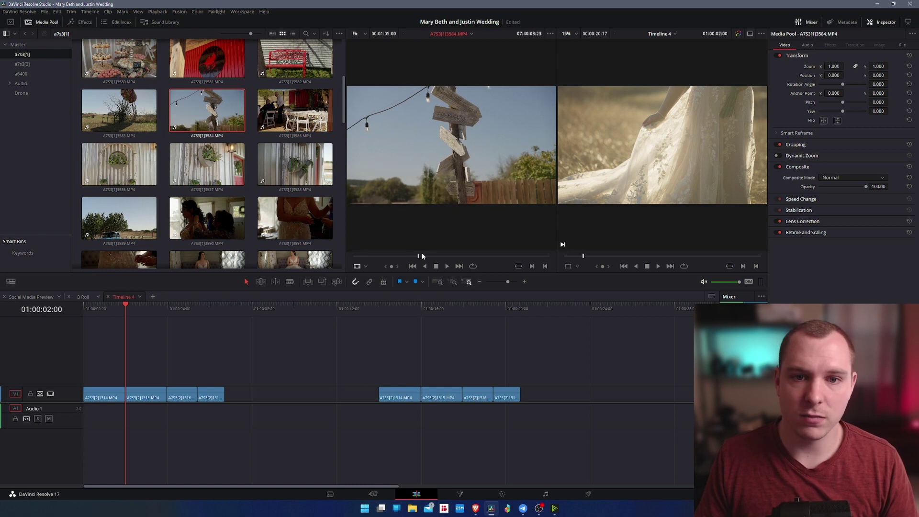
{"action": "left_click_drag", "start_coordinate": [421, 255], "coordinate": [498, 254]}
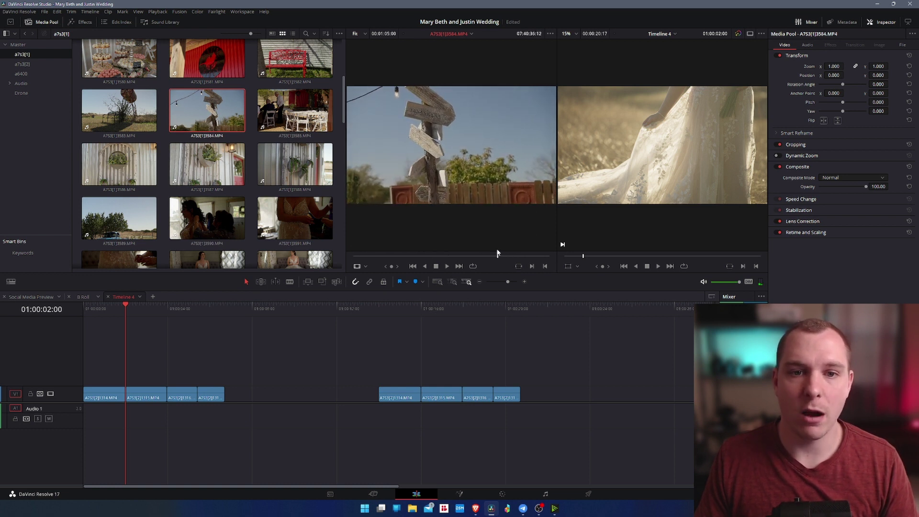
{"action": "key", "text": "p"}
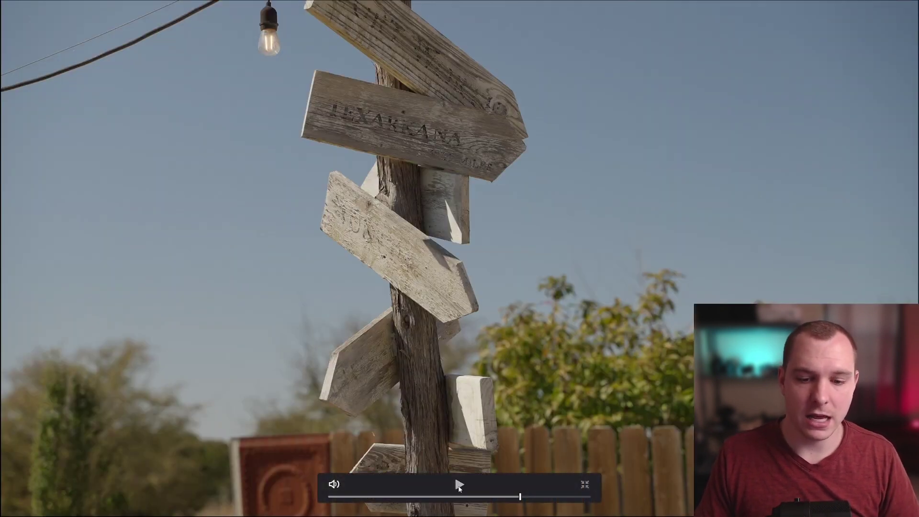
{"action": "left_click_drag", "start_coordinate": [520, 497], "coordinate": [488, 491]}
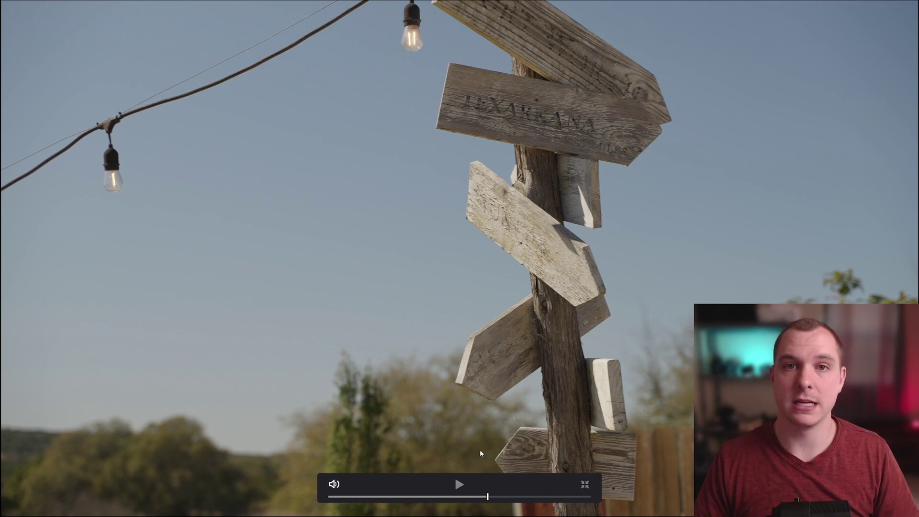
{"action": "key", "text": "Escape"}
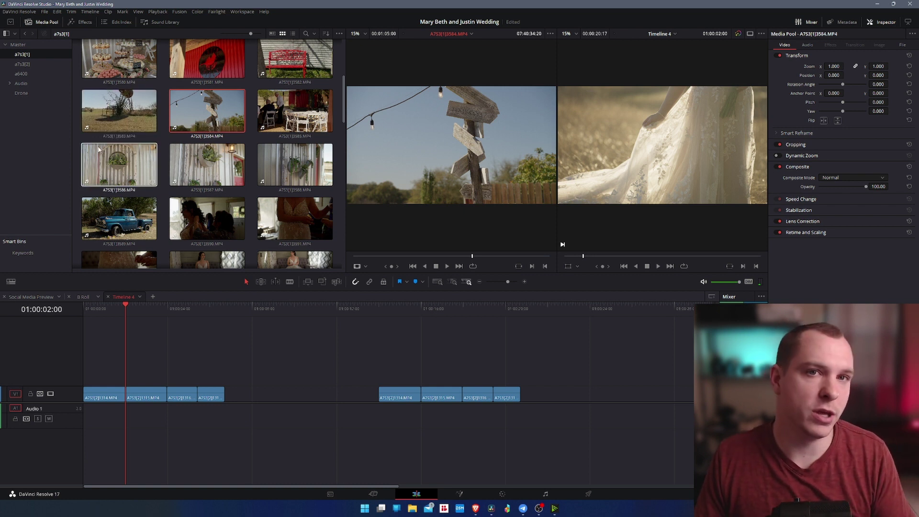
{"action": "left_click", "coordinate": [21, 73]}
Step: Preview C0002.MP4 in the a6400 bin by skimming through it
{"action": "right_click", "coordinate": [139, 67]}
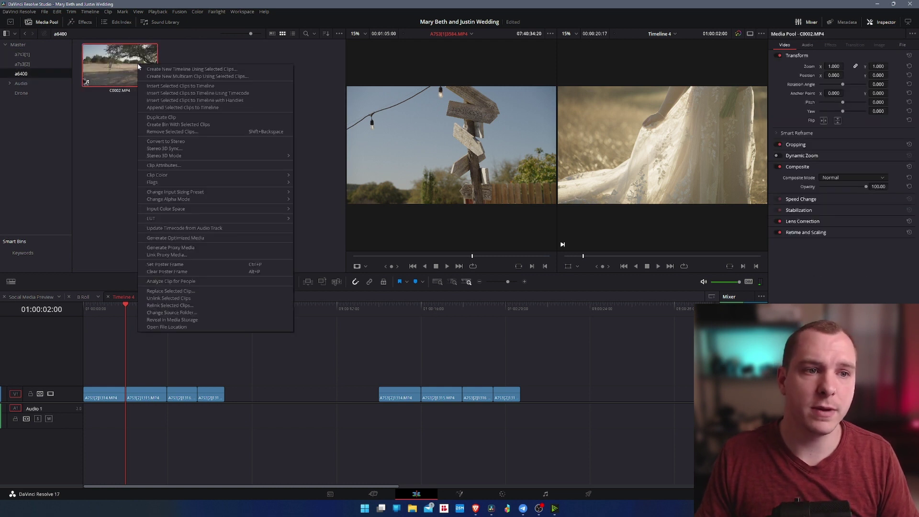
{"action": "left_click", "coordinate": [167, 62]}
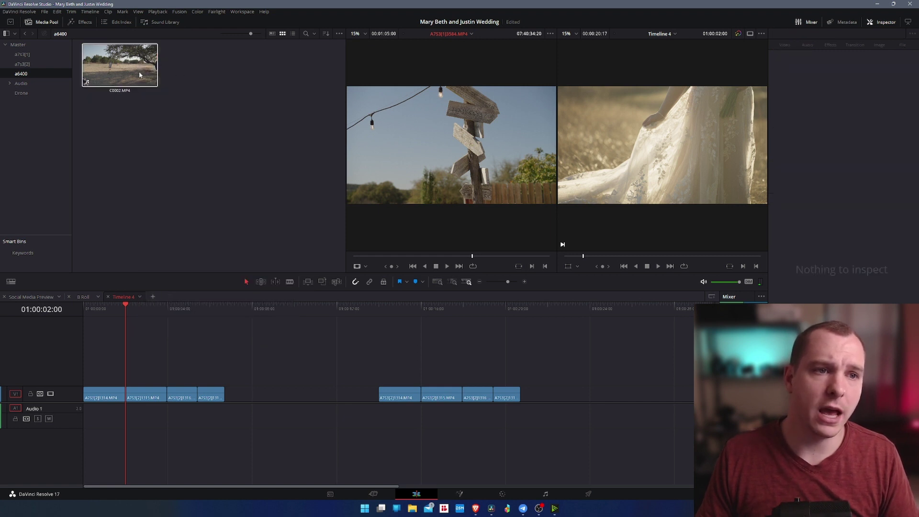
{"action": "left_click_drag", "start_coordinate": [144, 72], "coordinate": [152, 111]}
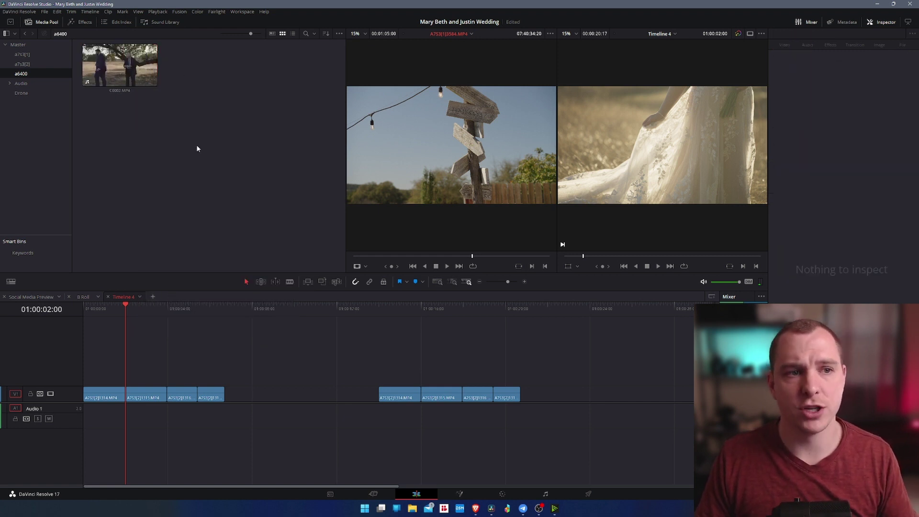
{"action": "right_click", "coordinate": [135, 70]}
{"action": "key", "text": "Escape"}
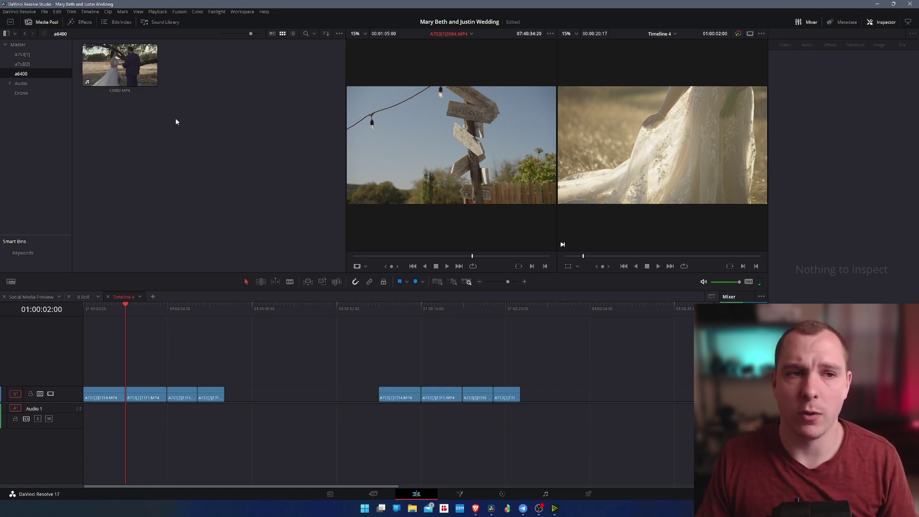
Step: Place C0002.MP4 at the end of the timeline, then select it and delete it again
{"action": "right_click", "coordinate": [115, 74]}
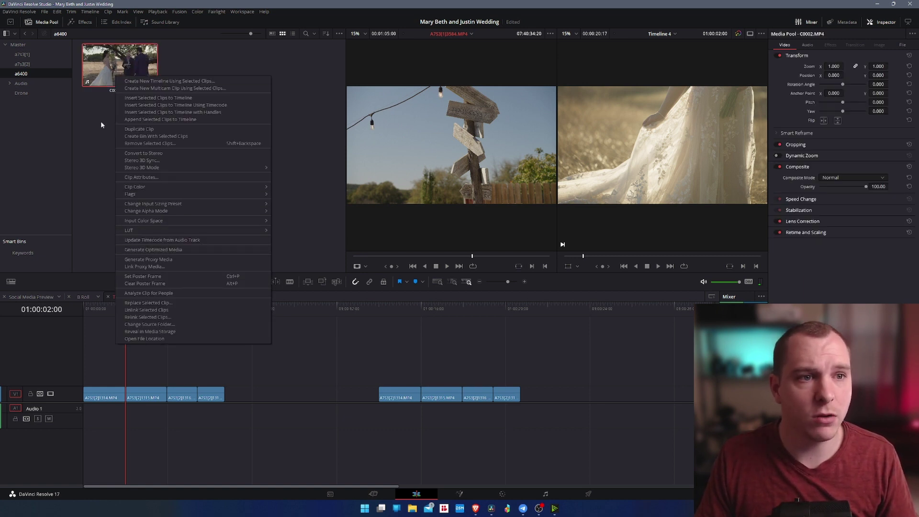
{"action": "left_click_drag", "start_coordinate": [120, 64], "coordinate": [577, 398]}
{"action": "right_click", "coordinate": [592, 394]}
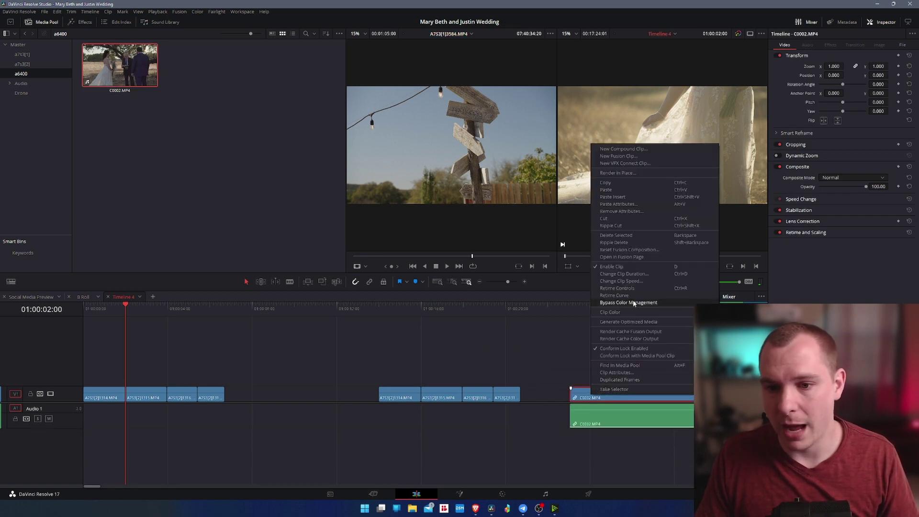
{"action": "left_click_drag", "start_coordinate": [568, 354], "coordinate": [634, 449]}
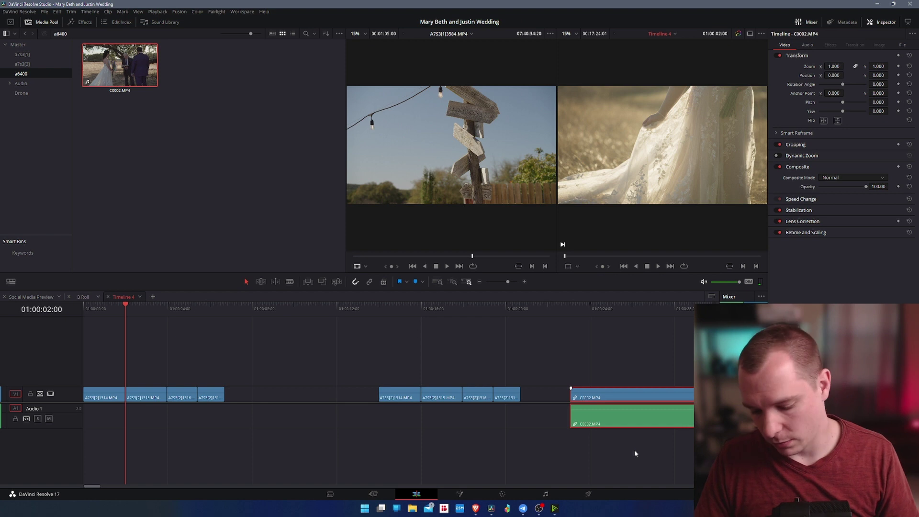
{"action": "key", "text": "Delete"}
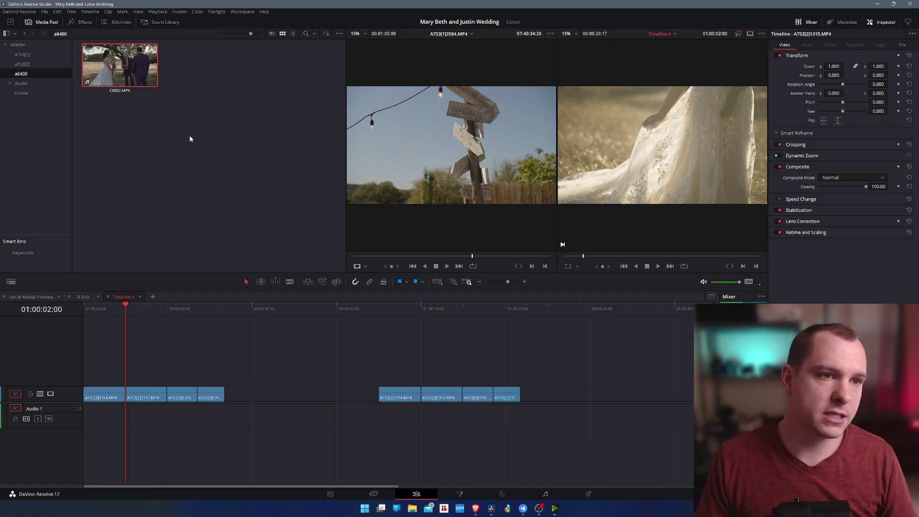
Step: Add every clip from the a7s3[1] bin to the timeline and skim through them
{"action": "left_click", "coordinate": [22, 54]}
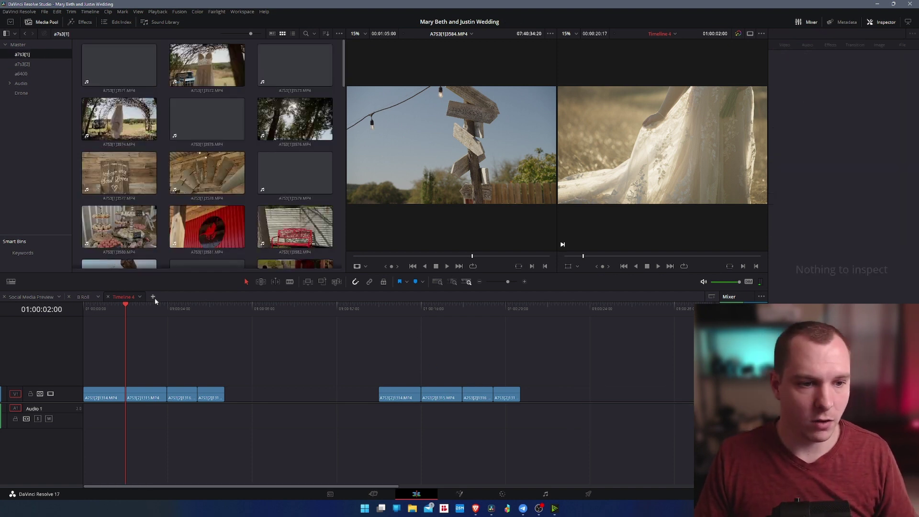
{"action": "left_click_drag", "start_coordinate": [124, 307], "coordinate": [155, 309]}
{"action": "scroll", "coordinate": [275, 359], "scroll_direction": "down", "scroll_amount": 5}
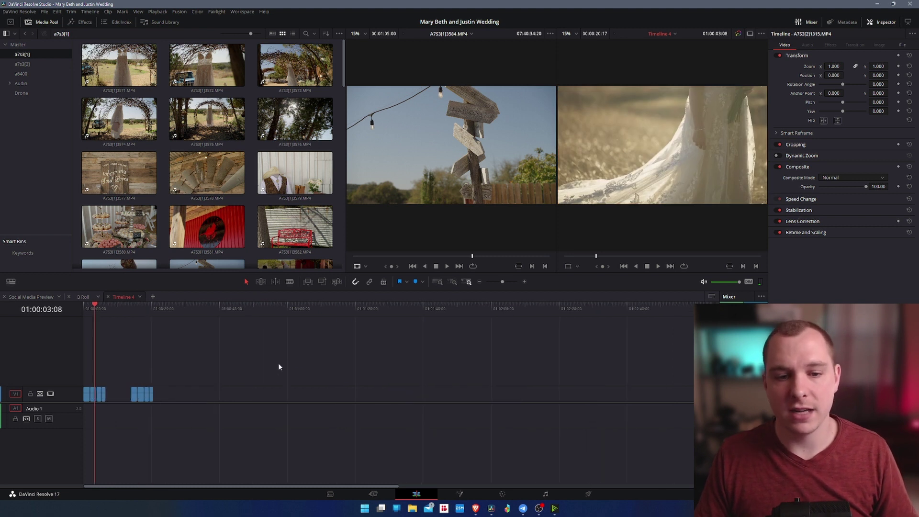
{"action": "scroll", "coordinate": [280, 366], "scroll_direction": "down", "scroll_amount": 3}
{"action": "left_click", "coordinate": [119, 65]}
{"action": "key", "text": "ctrl+a"}
{"action": "scroll", "coordinate": [216, 242], "scroll_direction": "down", "scroll_amount": 10}
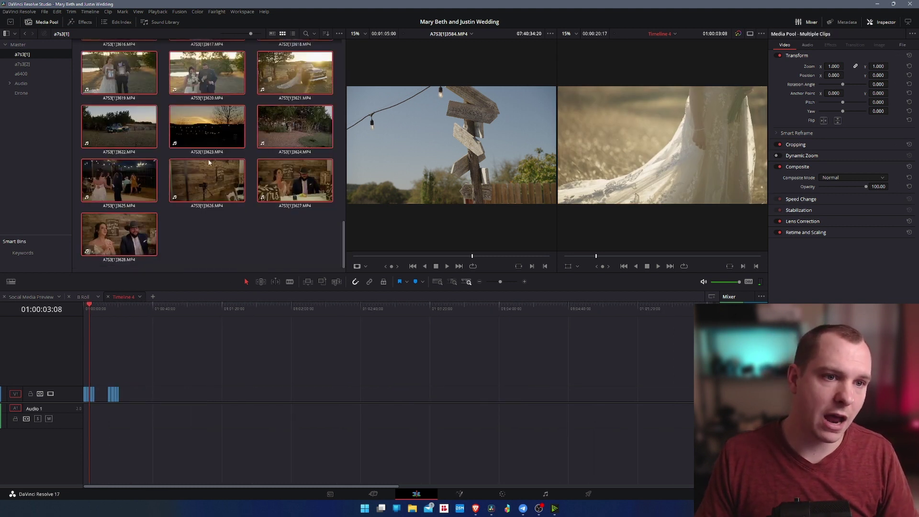
{"action": "left_click_drag", "start_coordinate": [209, 163], "coordinate": [277, 397]}
{"action": "scroll", "coordinate": [414, 395], "scroll_direction": "down", "scroll_amount": 2}
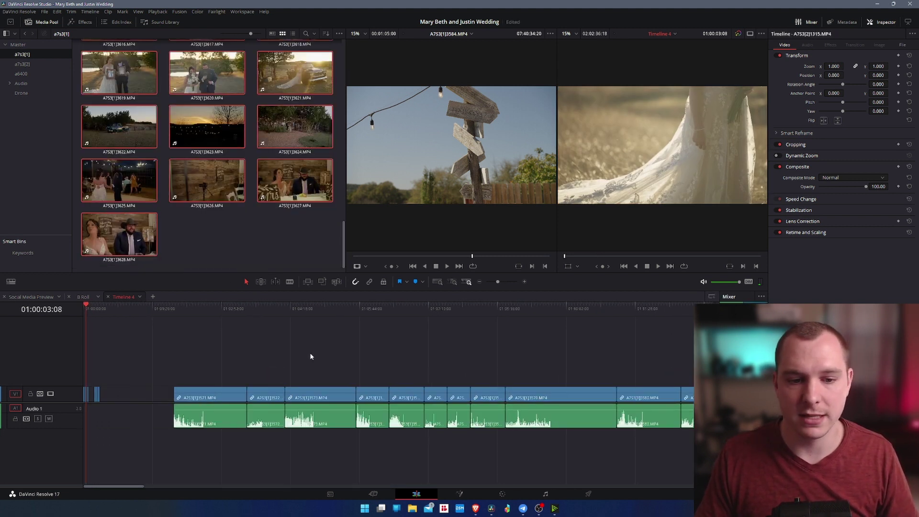
{"action": "left_click_drag", "start_coordinate": [215, 309], "coordinate": [331, 337]}
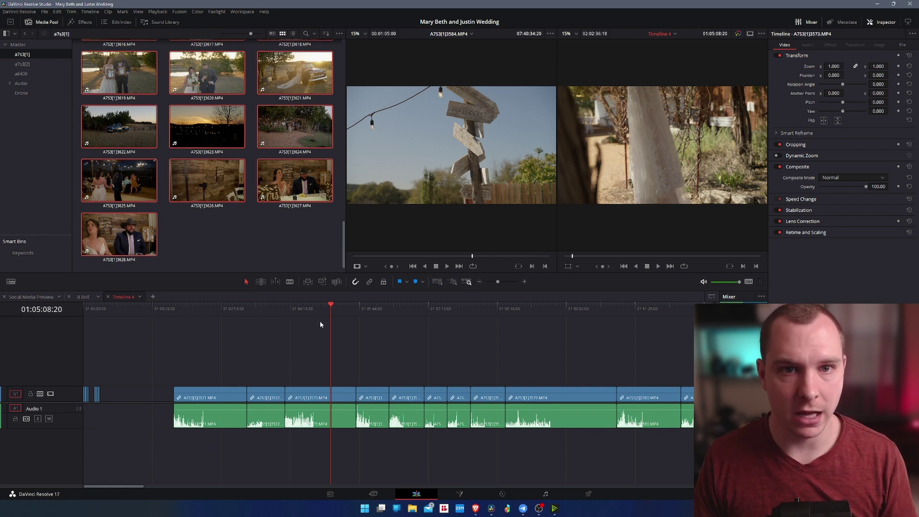
Step: Delete the added a7s3[1] clips, leaving eight clips, and return the playhead to the start
{"action": "scroll", "coordinate": [329, 353], "scroll_direction": "down", "scroll_amount": 3}
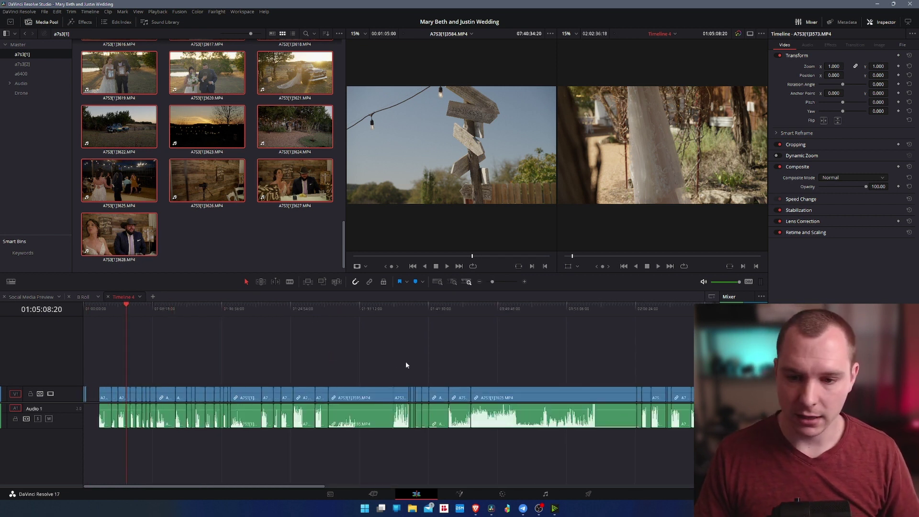
{"action": "scroll", "coordinate": [421, 368], "scroll_direction": "down", "scroll_amount": 4}
{"action": "left_click_drag", "start_coordinate": [329, 359], "coordinate": [81, 445]}
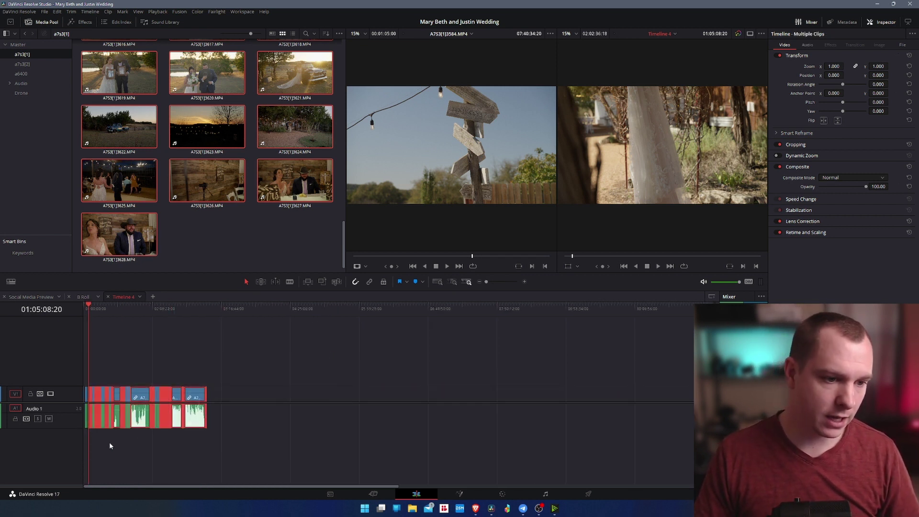
{"action": "scroll", "coordinate": [140, 429], "scroll_direction": "up", "scroll_amount": 3}
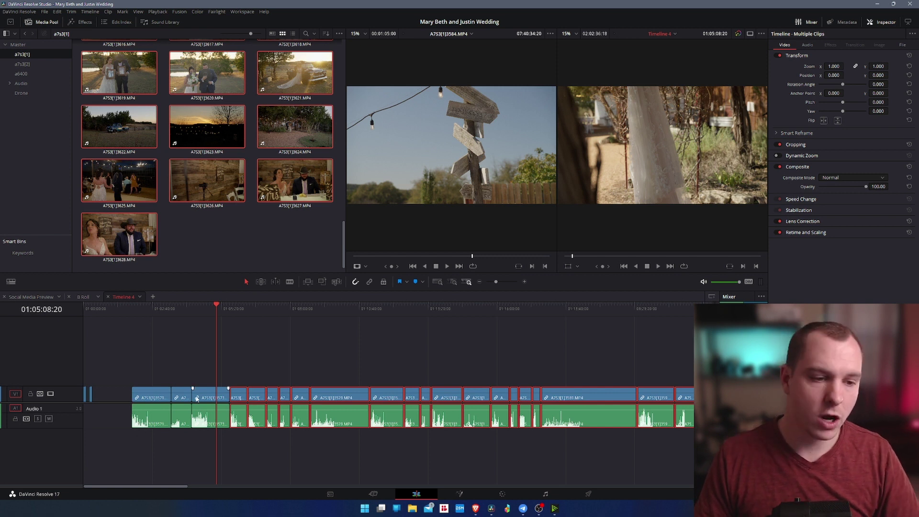
{"action": "key", "text": "Delete"}
{"action": "left_click_drag", "start_coordinate": [131, 361], "coordinate": [230, 441]}
{"action": "key", "text": "Delete"}
{"action": "key", "text": "Home"}
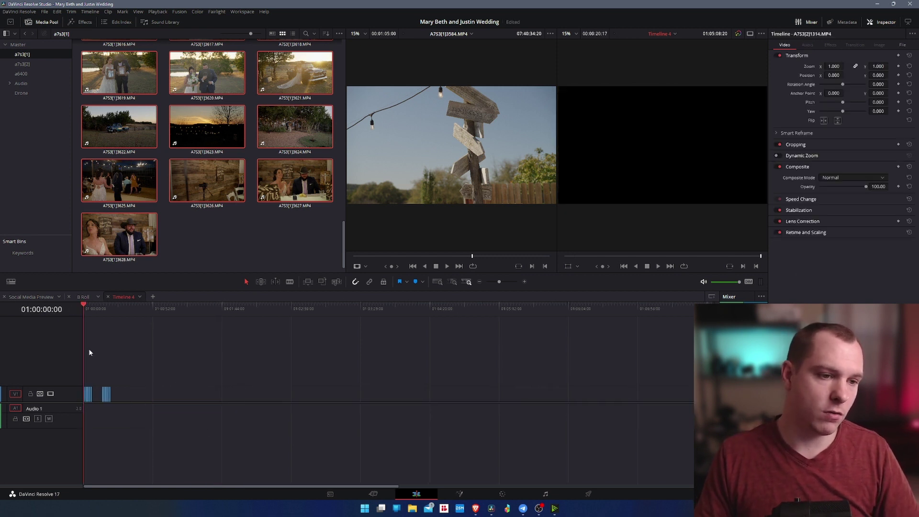
{"action": "key", "text": "shift+6"}
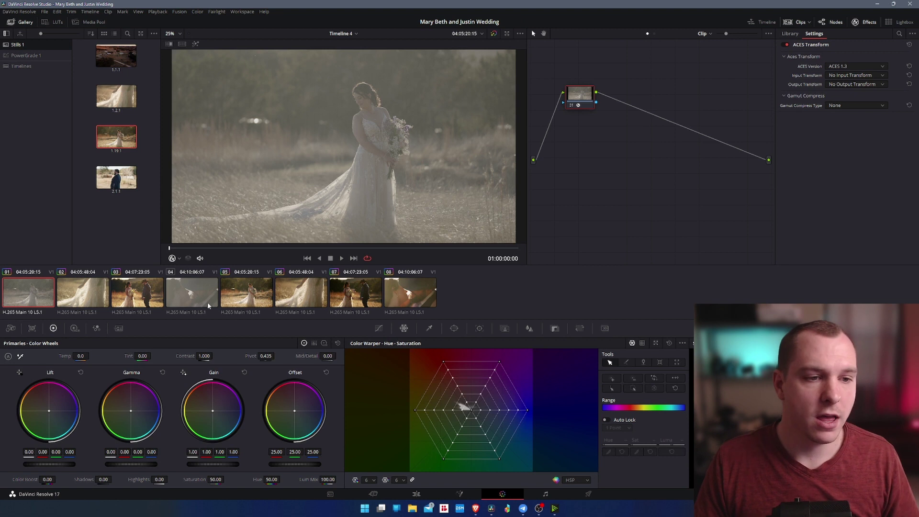
{"action": "key", "text": "Down"}
{"action": "key", "text": "Down"}
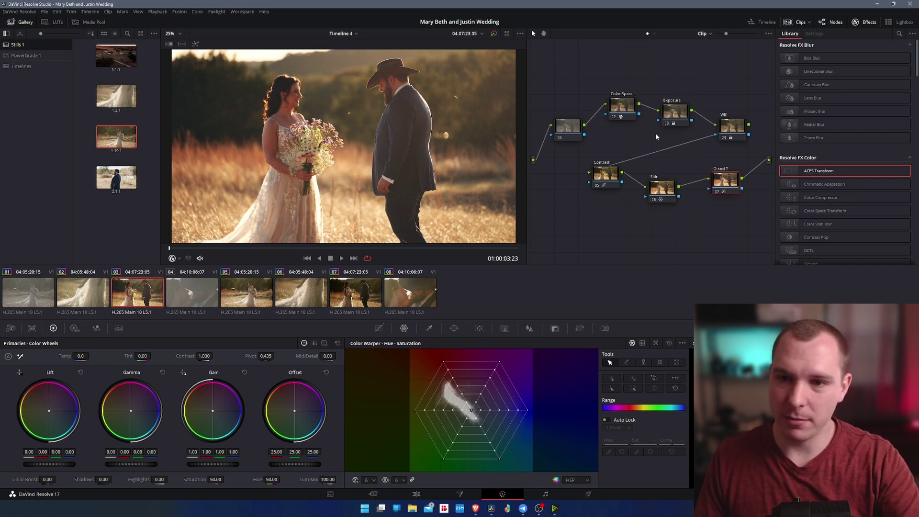
{"action": "left_click", "coordinate": [622, 111]}
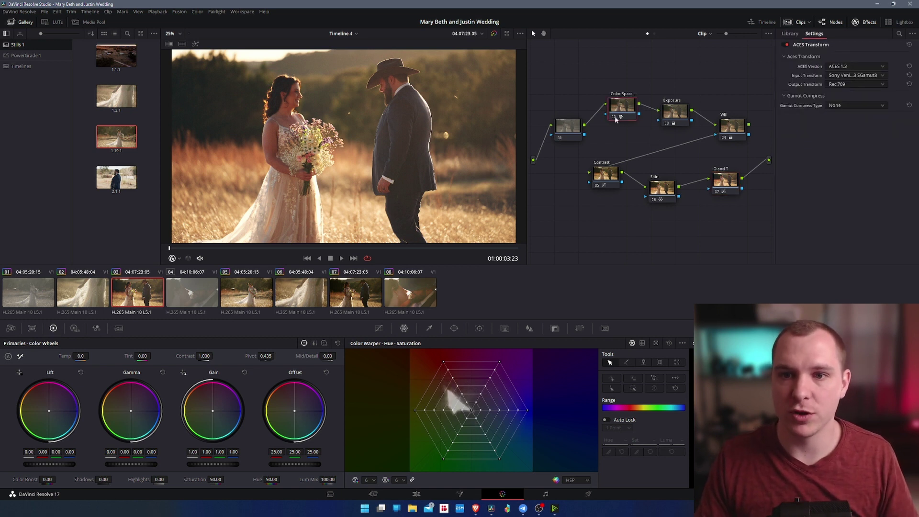
{"action": "key", "text": "ctrl+d"}
{"action": "key", "text": "ctrl+d"}
{"action": "key", "text": "ctrl+d"}
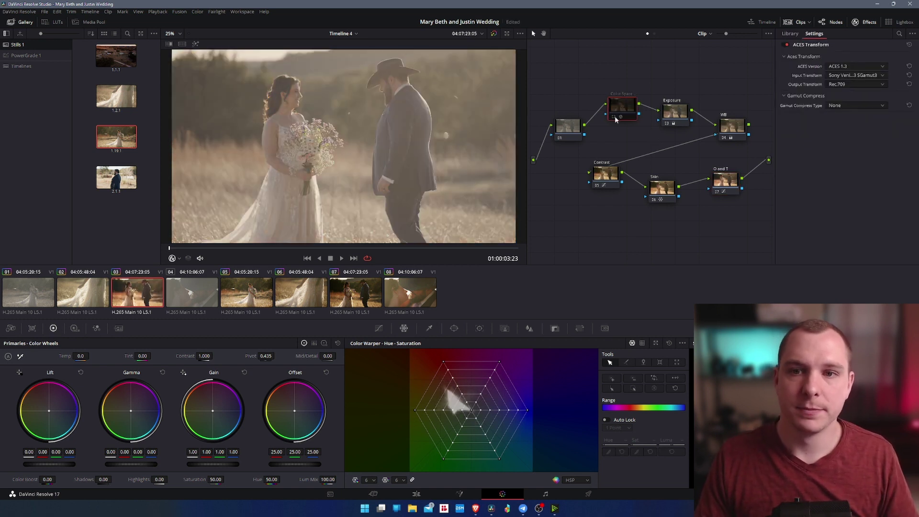
{"action": "left_click", "coordinate": [615, 116]}
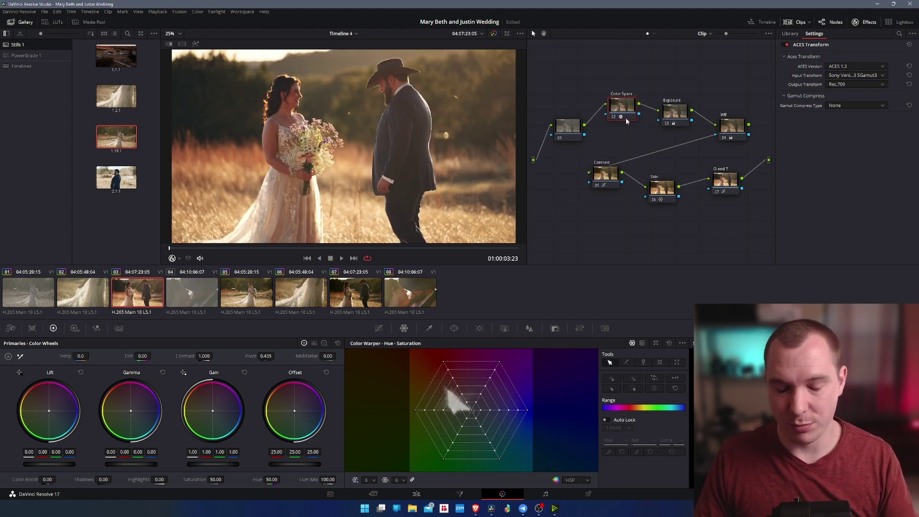
{"action": "left_click", "coordinate": [676, 114]}
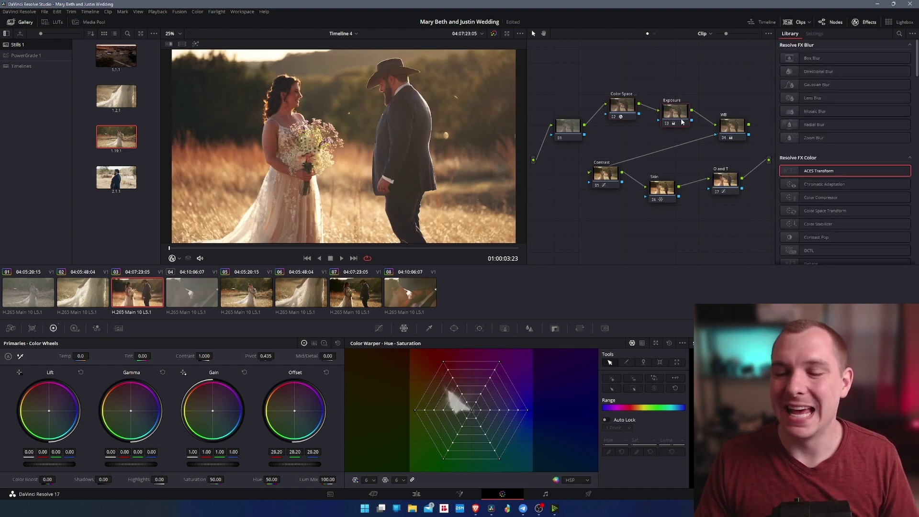
{"action": "left_click", "coordinate": [721, 127]}
{"action": "key", "text": "shift+apostrophe"}
{"action": "key", "text": "shift+apostrophe"}
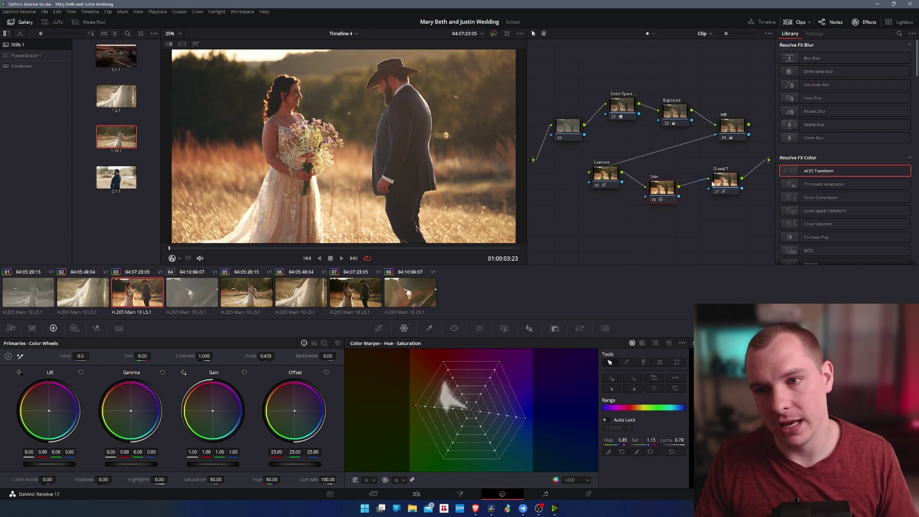
{"action": "left_click", "coordinate": [722, 182]}
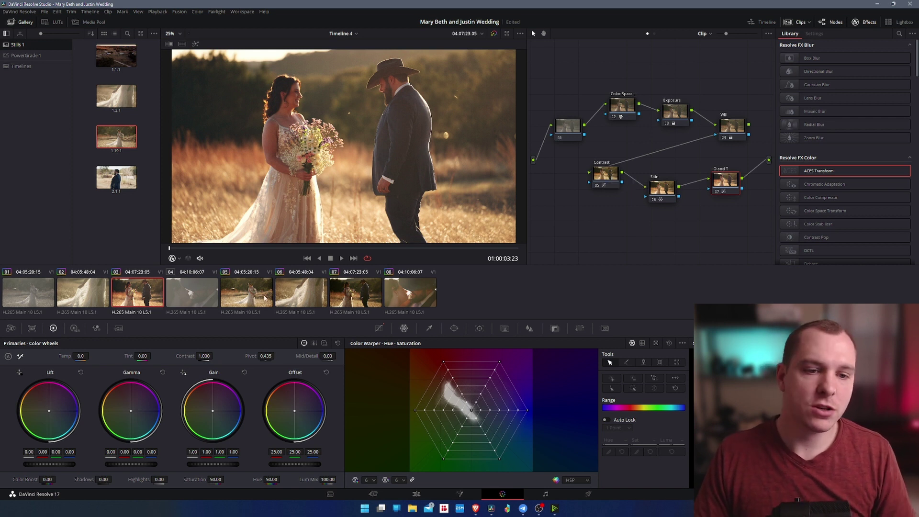
{"action": "key", "text": "Down"}
{"action": "key", "text": "Down"}
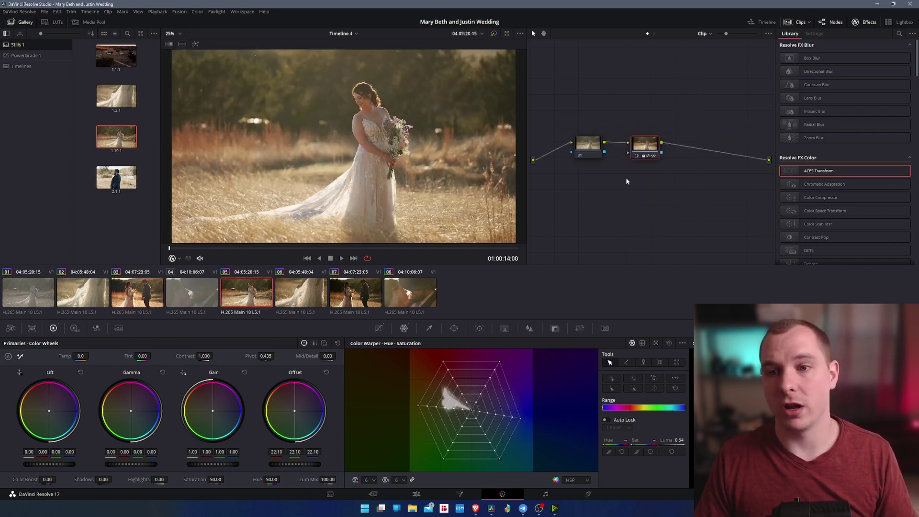
Step: On clip 05, delete node 02 and reset node 01's grade
{"action": "key", "text": "Down"}
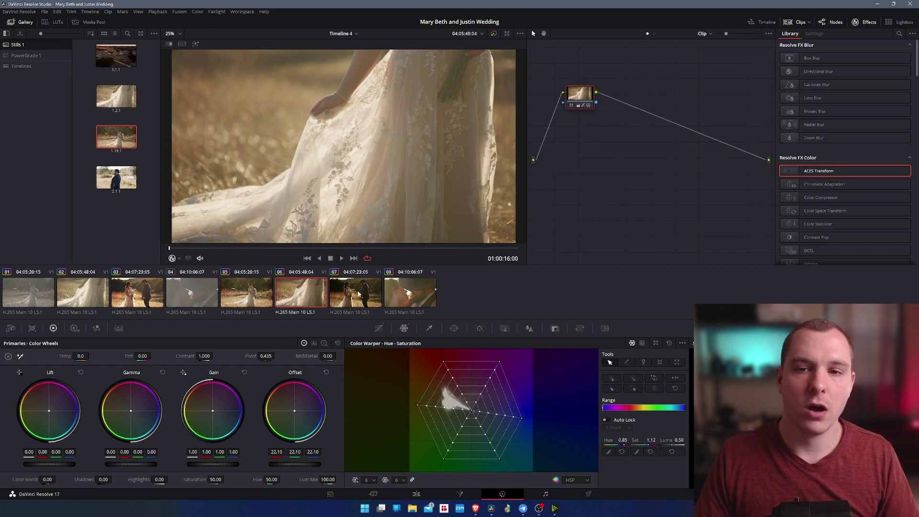
{"action": "left_click", "coordinate": [429, 293]}
{"action": "left_click", "coordinate": [271, 299]}
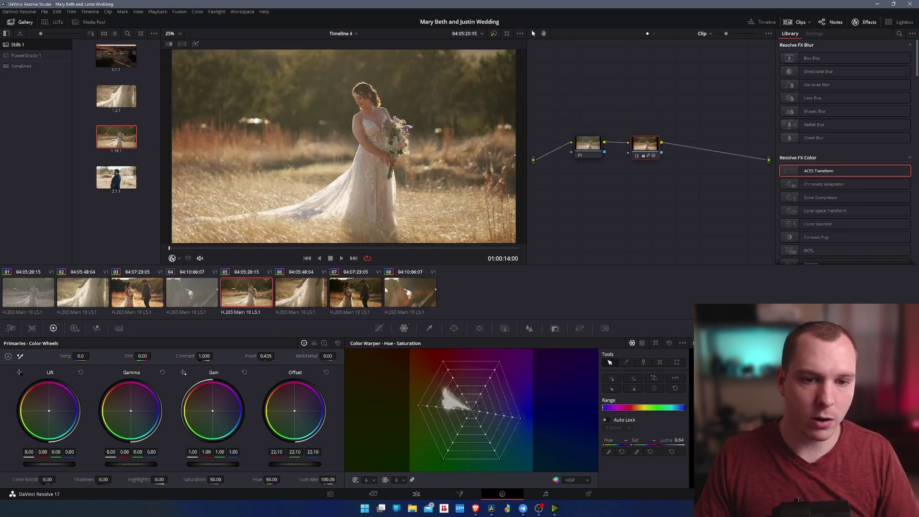
{"action": "right_click", "coordinate": [271, 299]}
{"action": "left_click", "coordinate": [563, 231]}
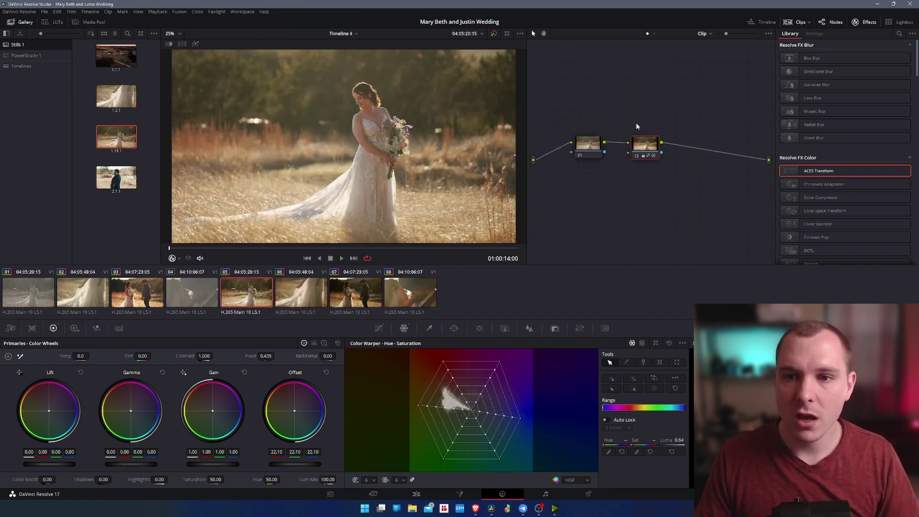
{"action": "key", "text": "Delete"}
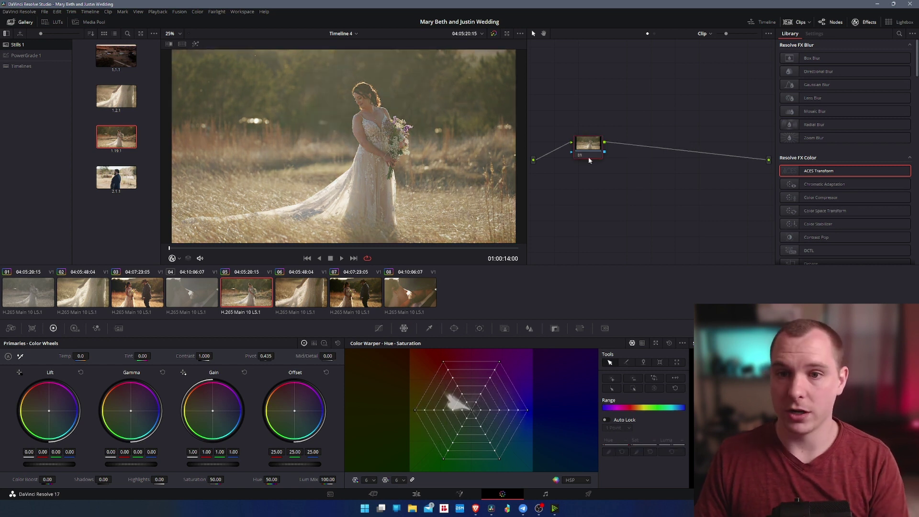
{"action": "left_click_drag", "start_coordinate": [589, 145], "coordinate": [602, 141]}
{"action": "right_click", "coordinate": [603, 141]}
{"action": "left_click", "coordinate": [627, 189]}
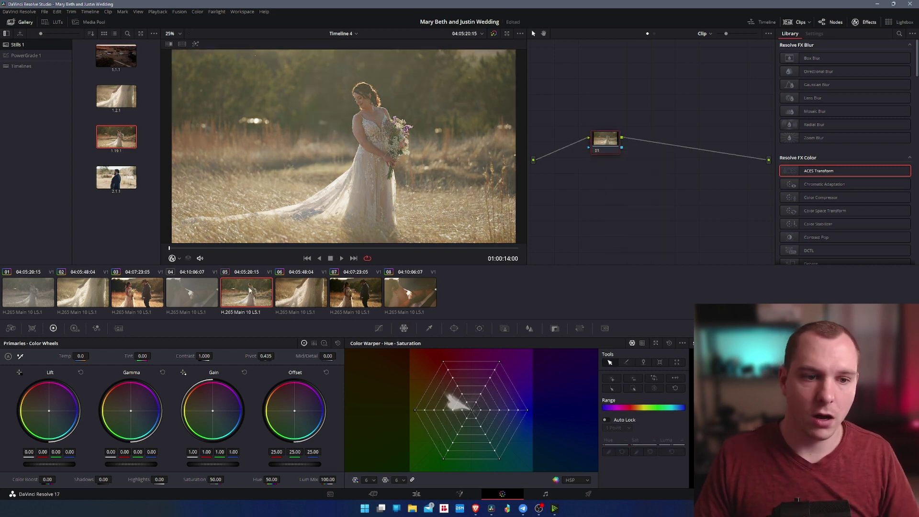
Step: Reset the node grades of clips 06, 07 and 08, then return to clip 05
{"action": "left_click", "coordinate": [307, 297]}
{"action": "right_click", "coordinate": [581, 103]}
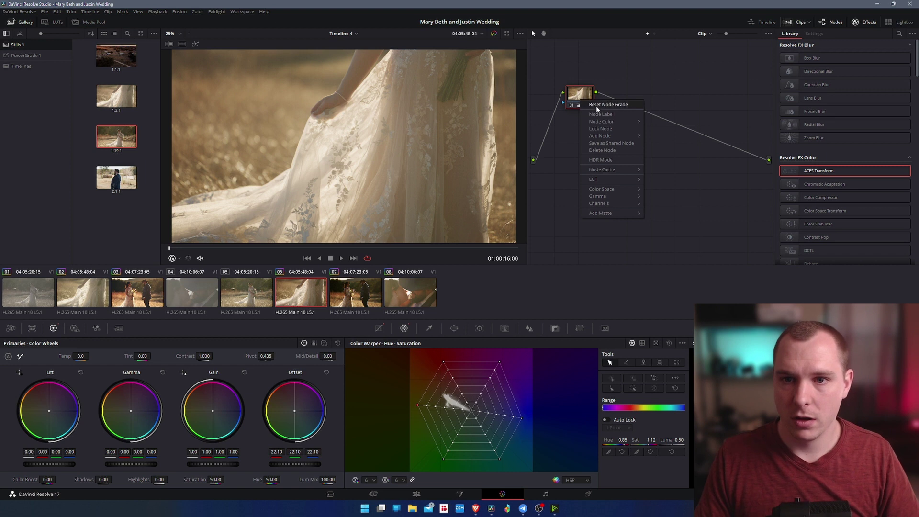
{"action": "left_click", "coordinate": [603, 106]}
{"action": "left_click", "coordinate": [364, 288]}
{"action": "right_click", "coordinate": [594, 128]}
{"action": "left_click", "coordinate": [617, 132]}
{"action": "right_click", "coordinate": [619, 138]}
{"action": "left_click", "coordinate": [622, 136]}
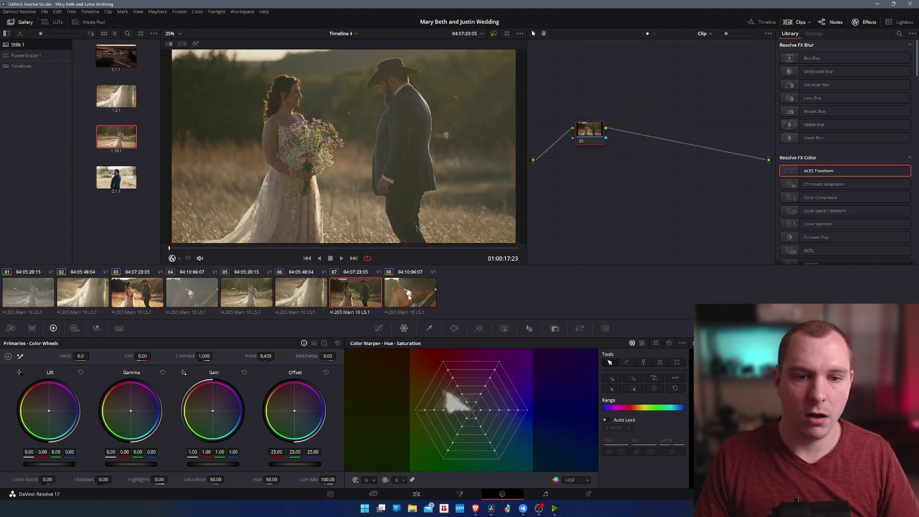
{"action": "left_click", "coordinate": [410, 292]}
{"action": "right_click", "coordinate": [597, 128]}
{"action": "left_click", "coordinate": [632, 106]}
{"action": "key", "text": "Up"}
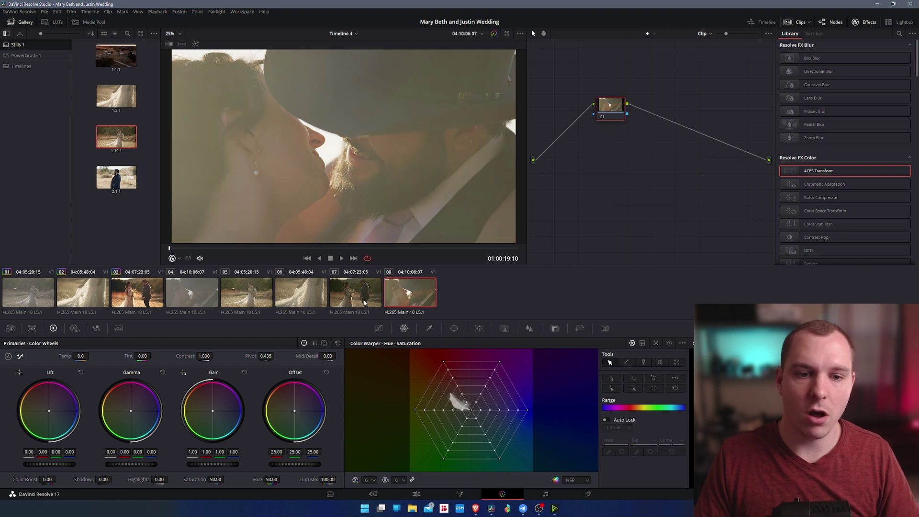
{"action": "left_click", "coordinate": [246, 299]}
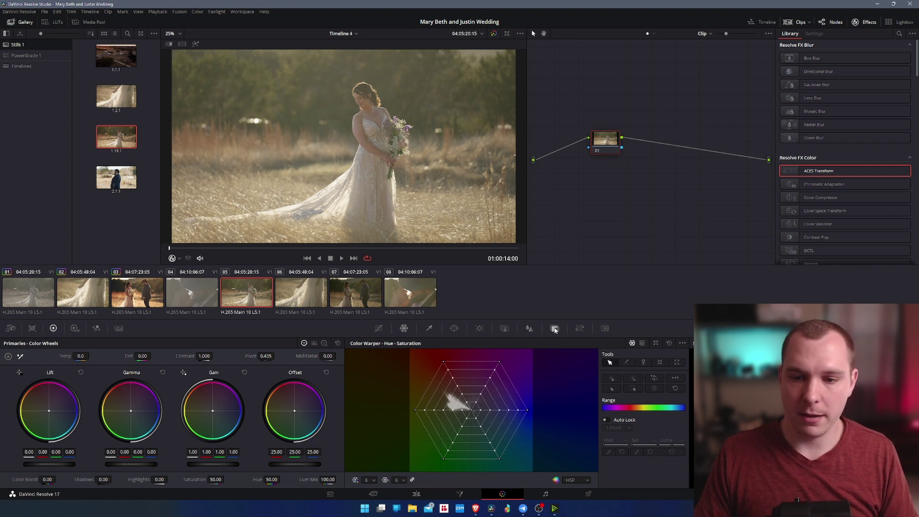
Step: Show clip 05's custom curves and clear the stray midpoint from the curve
{"action": "left_click", "coordinate": [379, 328]}
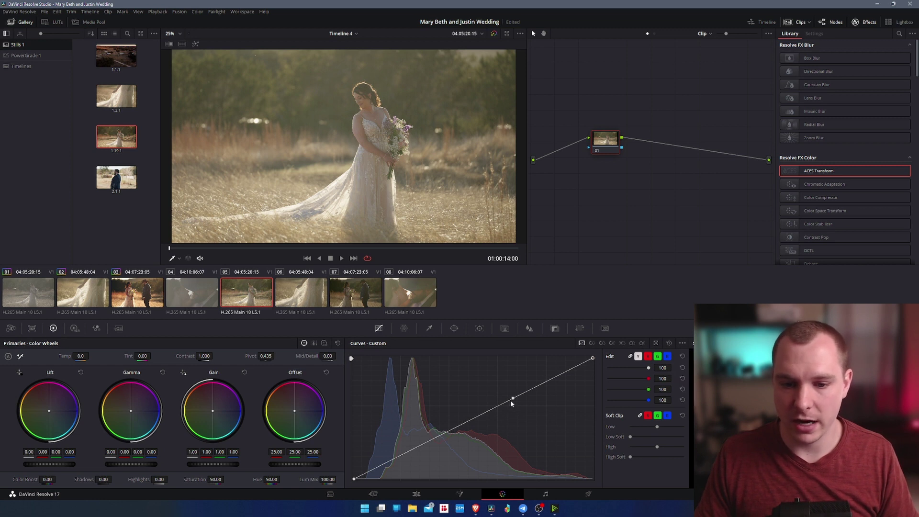
{"action": "left_click_drag", "start_coordinate": [513, 399], "coordinate": [401, 463]}
{"action": "left_click", "coordinate": [355, 478]}
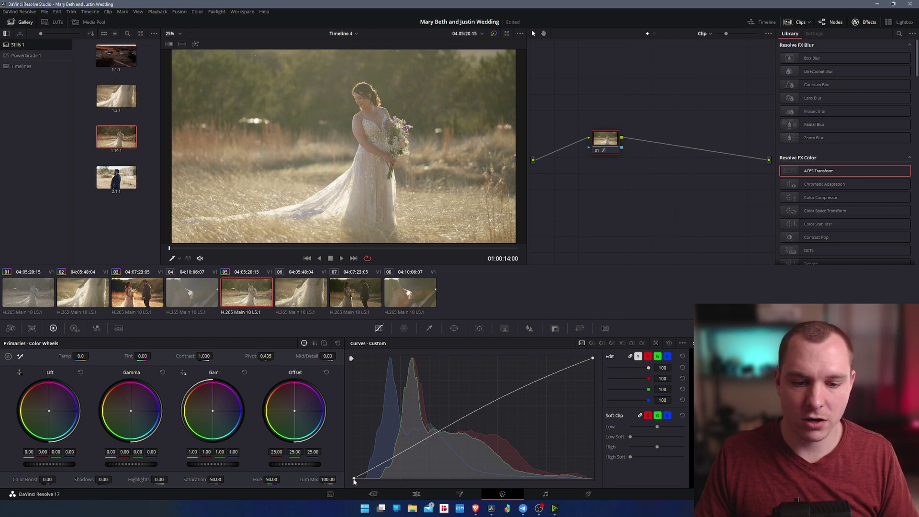
Step: Add a curve point and pull the midtones down for contrast, then compare with bypass
{"action": "left_click", "coordinate": [434, 443]}
{"action": "left_click_drag", "start_coordinate": [435, 440], "coordinate": [441, 409]}
{"action": "left_click", "coordinate": [494, 34]}
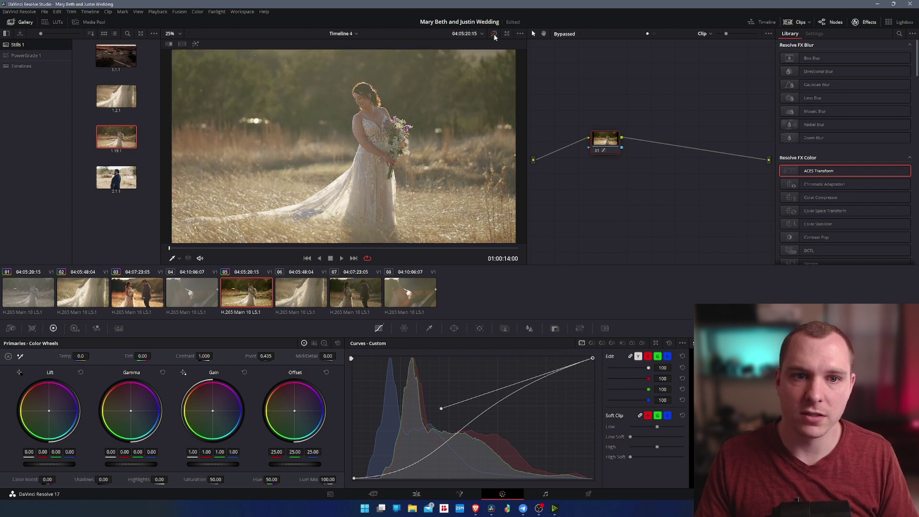
{"action": "left_click", "coordinate": [493, 33]}
{"action": "left_click", "coordinate": [493, 33]}
Step: Compare the grade with bypass, then raise the hue-saturation Color Warper's left outer mesh point
{"action": "left_click", "coordinate": [494, 34]}
{"action": "left_click", "coordinate": [495, 35]}
{"action": "left_click", "coordinate": [494, 34]}
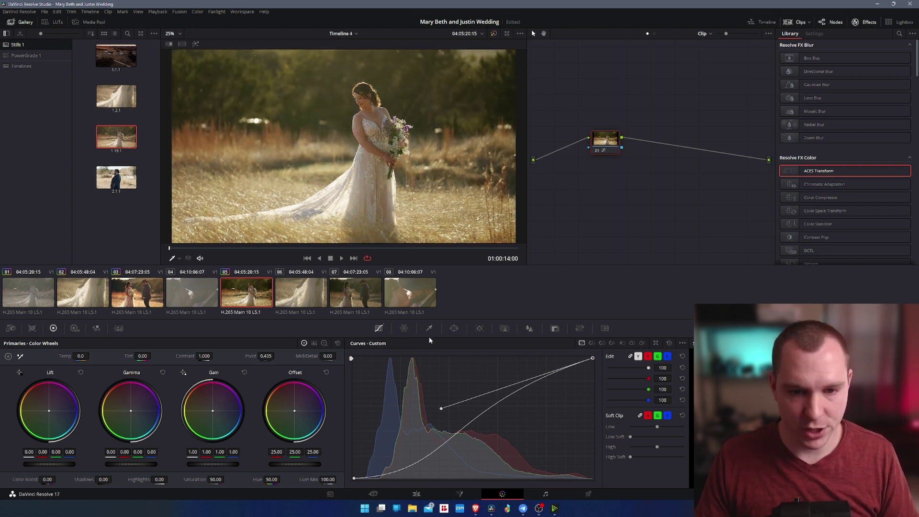
{"action": "left_click", "coordinate": [404, 328]}
{"action": "left_click", "coordinate": [415, 410]}
{"action": "left_click_drag", "start_coordinate": [415, 410], "coordinate": [418, 404]}
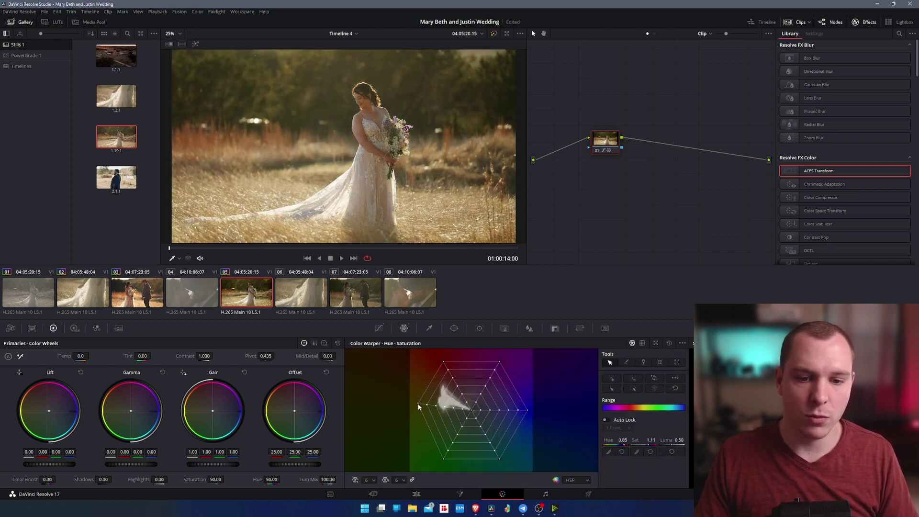
Step: Shift clip 05's yellow-orange hues slightly toward red and compare against the ungraded image
{"action": "left_click_drag", "start_coordinate": [526, 410], "coordinate": [526, 415]}
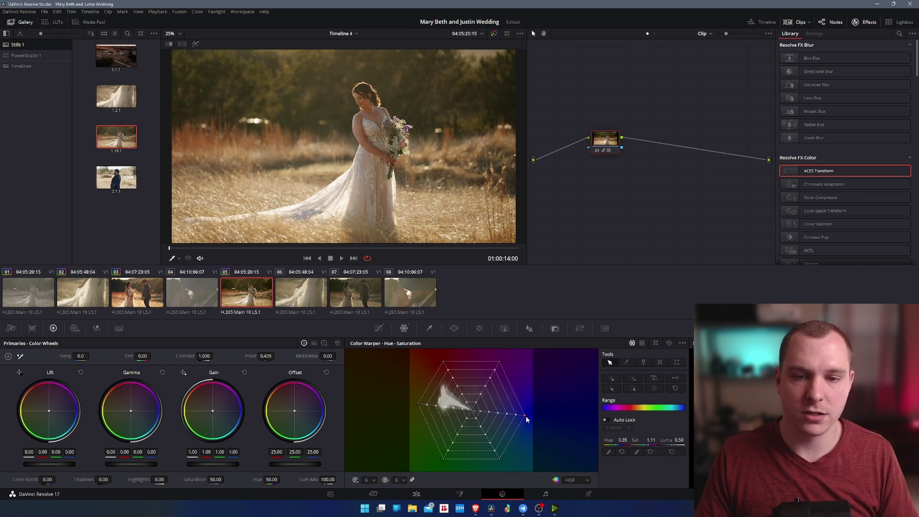
{"action": "left_click", "coordinate": [418, 404]}
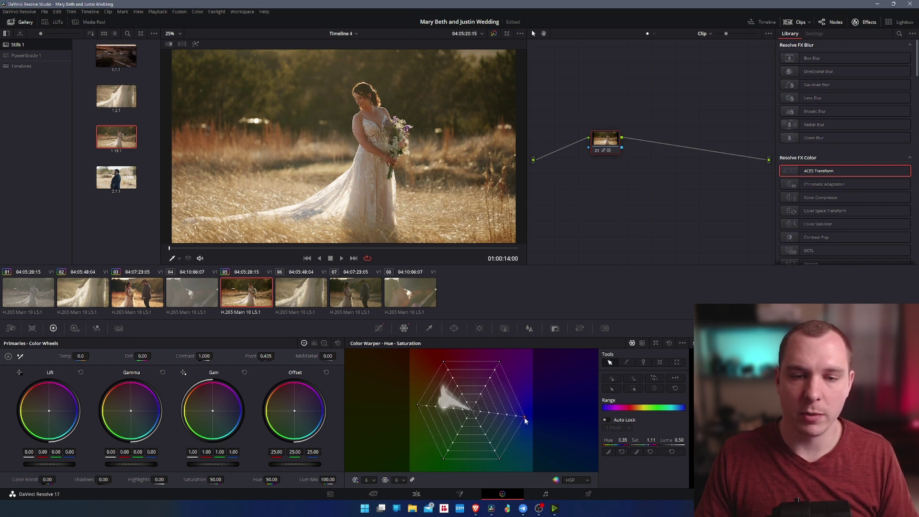
{"action": "left_click", "coordinate": [494, 34]}
{"action": "left_click", "coordinate": [494, 34]}
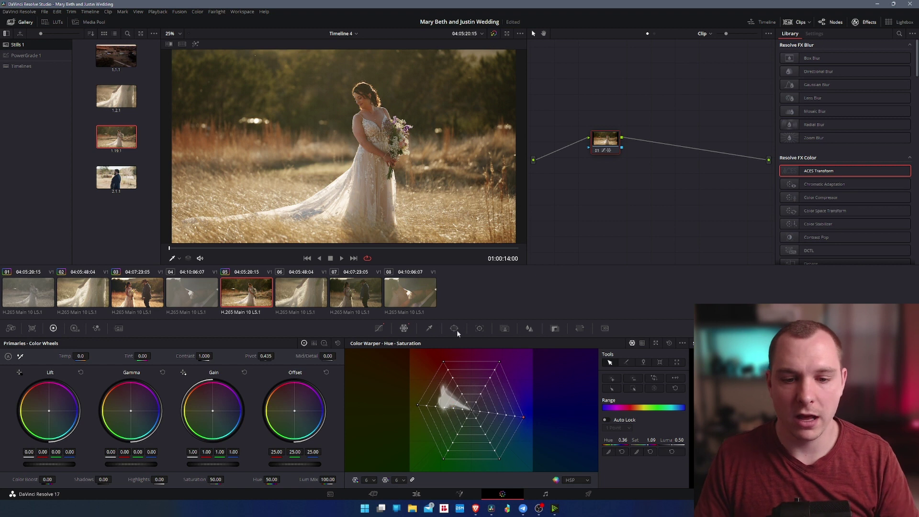
{"action": "left_click_drag", "start_coordinate": [418, 406], "coordinate": [429, 386]}
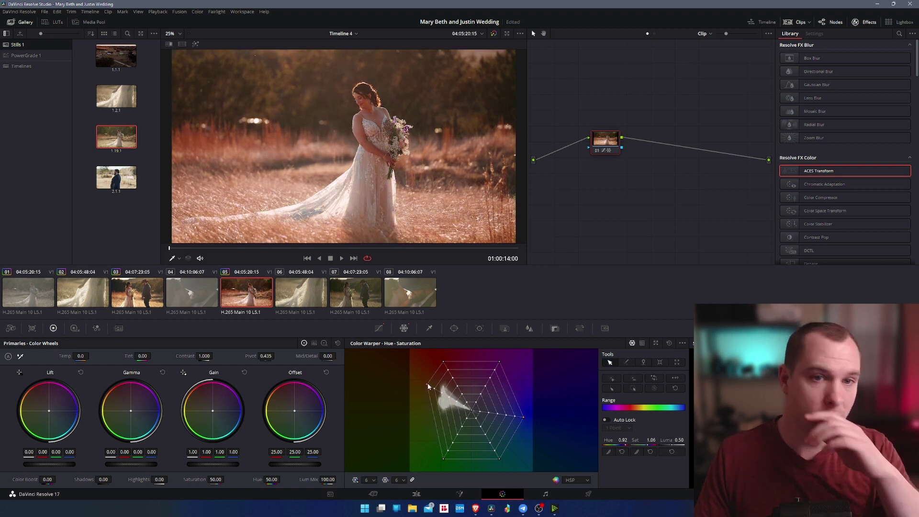
{"action": "left_click_drag", "start_coordinate": [429, 386], "coordinate": [421, 405]}
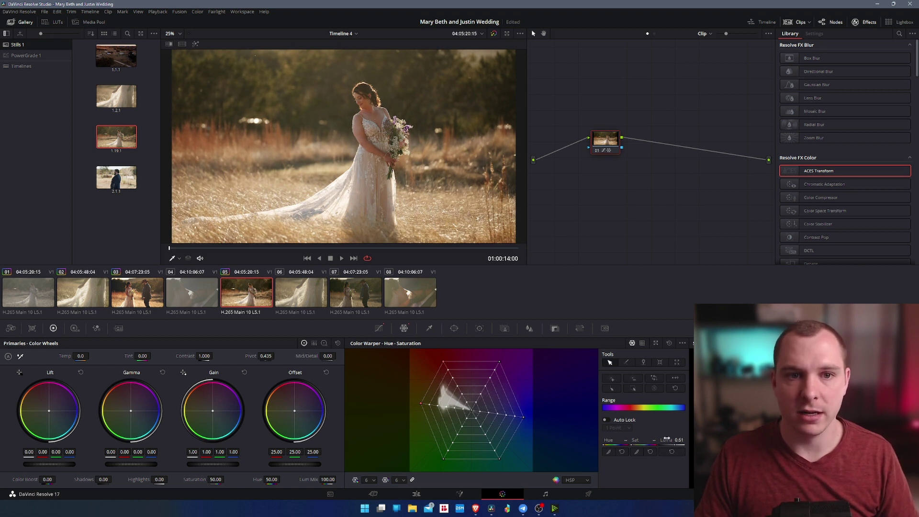
{"action": "left_click", "coordinate": [495, 34]}
{"action": "left_click", "coordinate": [494, 34]}
Step: After a bypass check, grab clip 05's grade as a gallery still from the viewer
{"action": "left_click", "coordinate": [494, 34]}
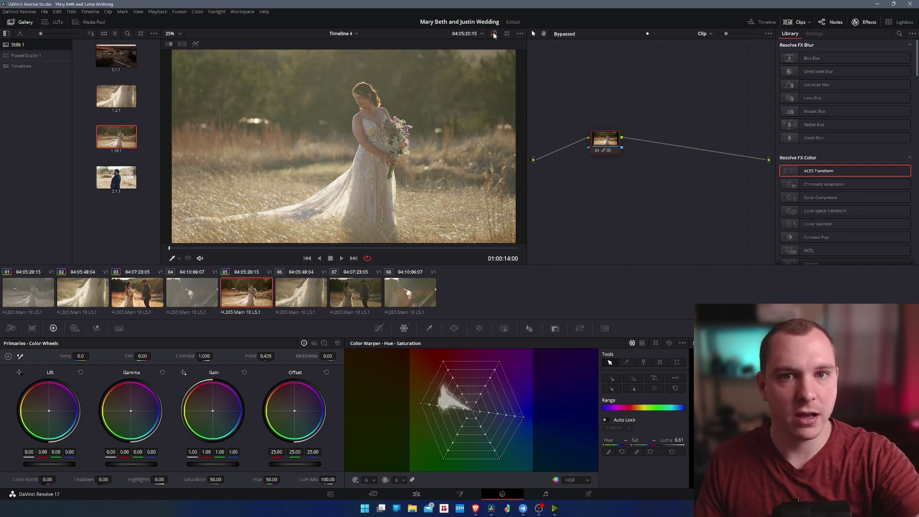
{"action": "left_click", "coordinate": [494, 34]}
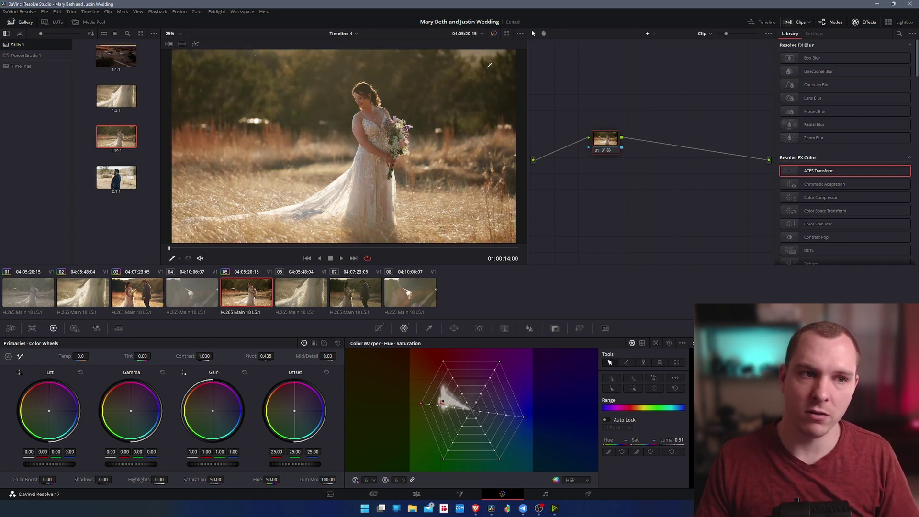
{"action": "right_click", "coordinate": [379, 125]}
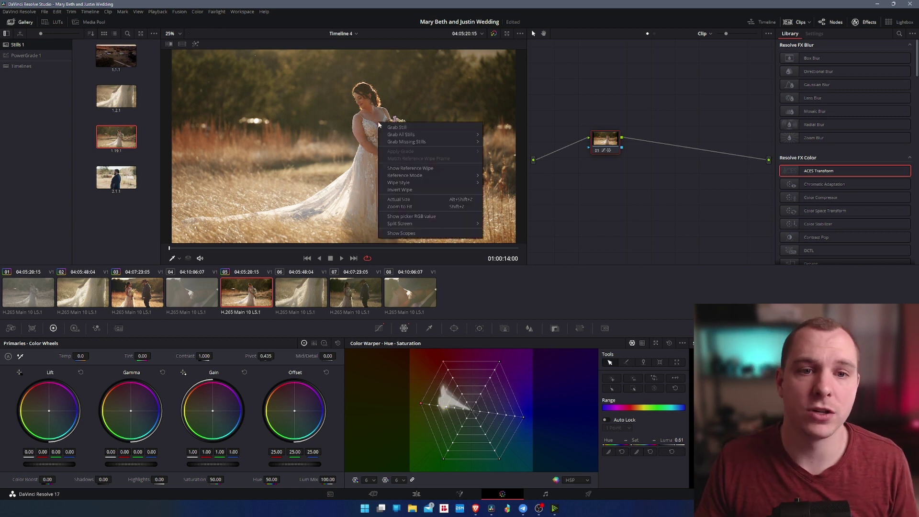
{"action": "left_click", "coordinate": [389, 127]}
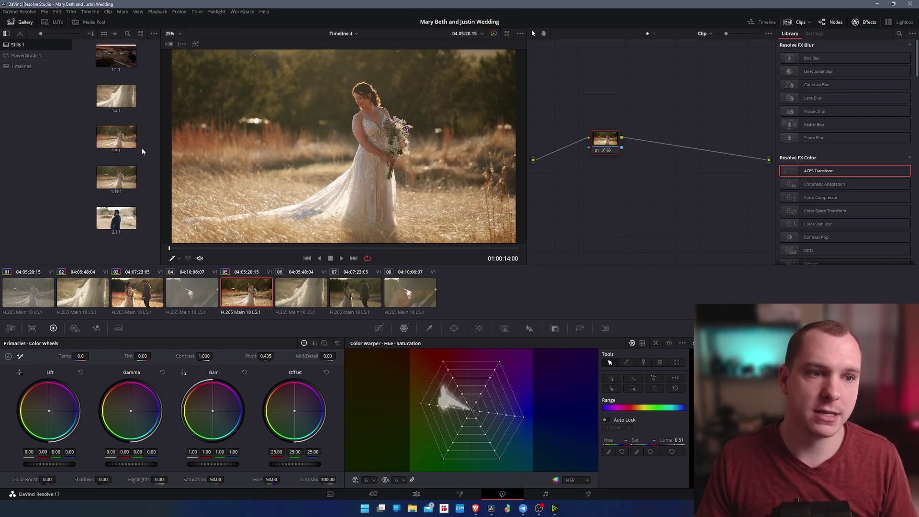
Step: Select the new still 1.5.1 in the gallery and nudge the node slightly left
{"action": "left_click", "coordinate": [121, 137]}
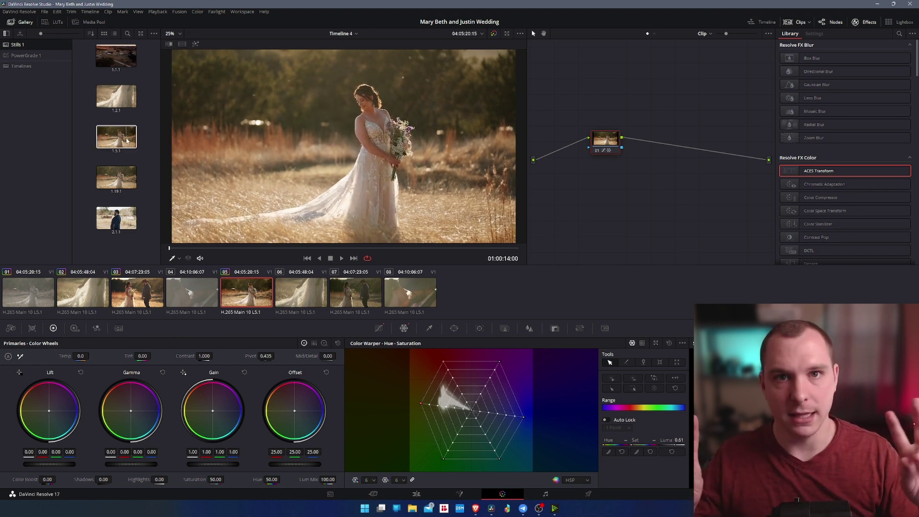
{"action": "right_click", "coordinate": [127, 138]}
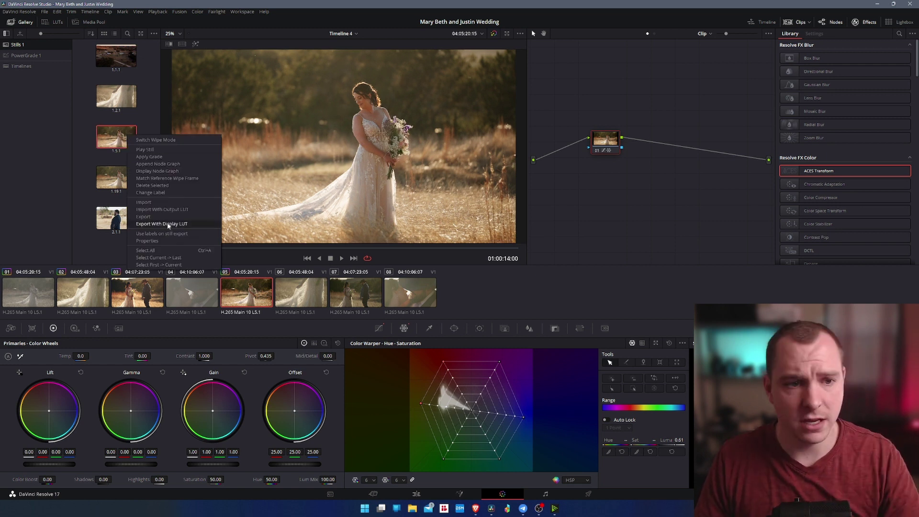
{"action": "left_click", "coordinate": [145, 122]}
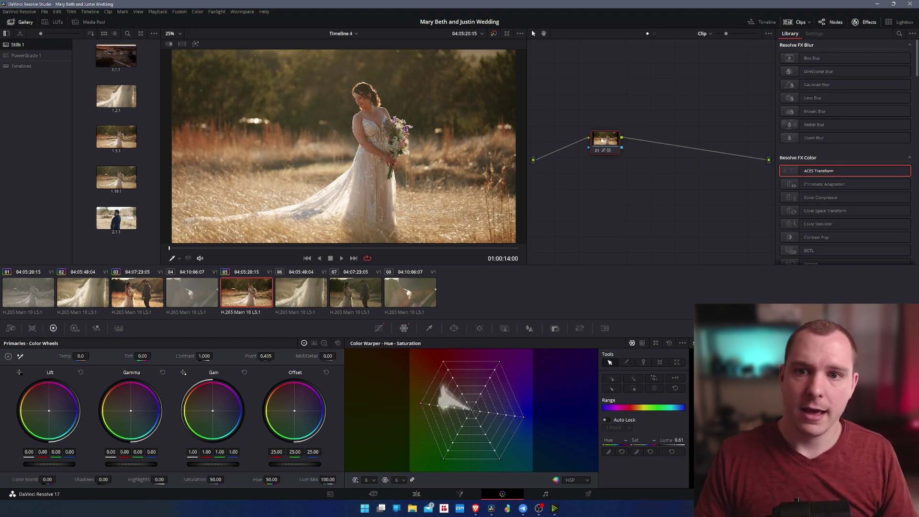
{"action": "left_click_drag", "start_coordinate": [602, 140], "coordinate": [595, 140]}
Step: Review clips 06, 07, 05 and 08, then select clips 06 through 08 together
{"action": "left_click", "coordinate": [301, 302]}
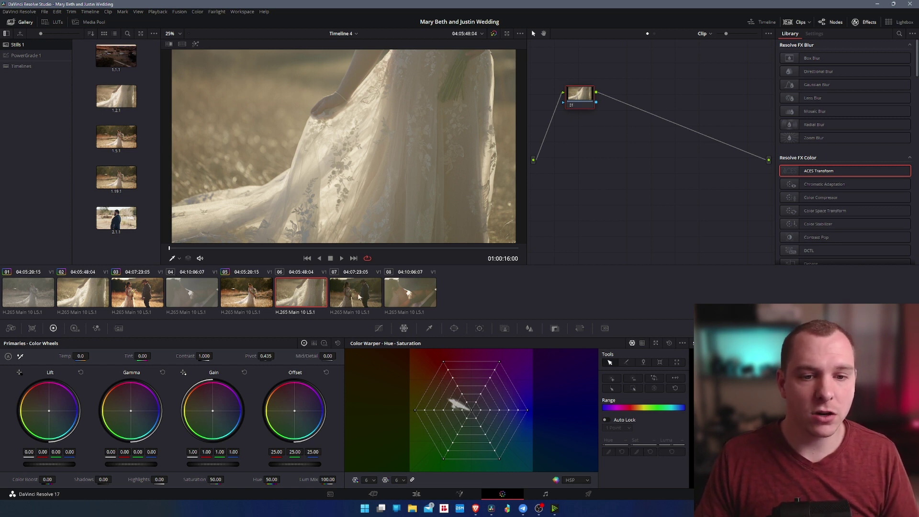
{"action": "left_click", "coordinate": [378, 286]}
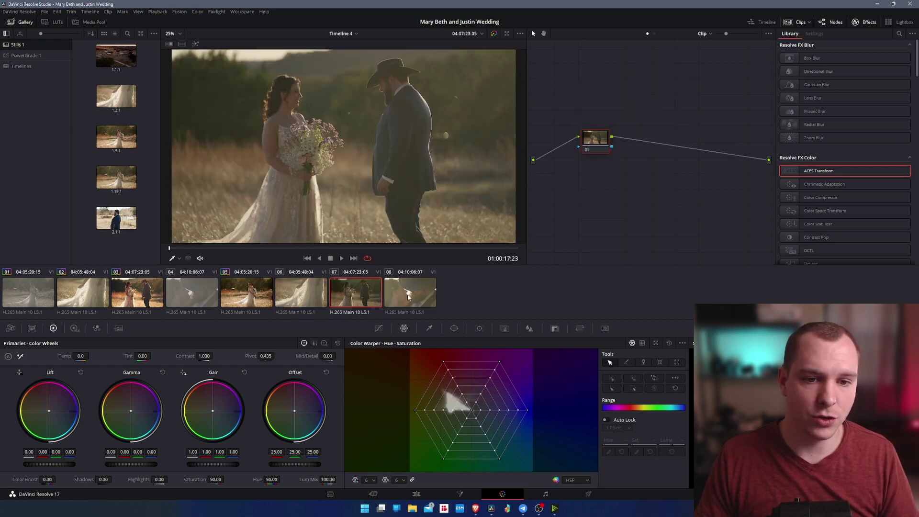
{"action": "left_click", "coordinate": [258, 298]}
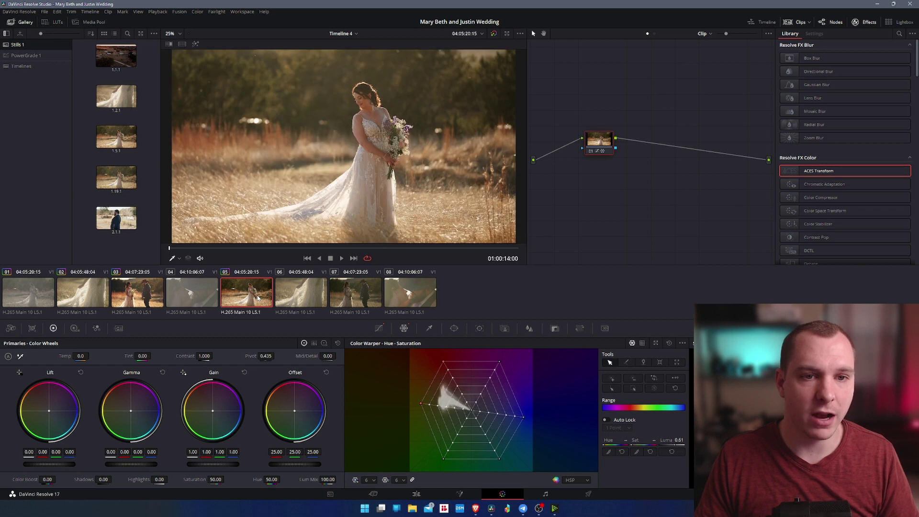
{"action": "left_click", "coordinate": [409, 292]}
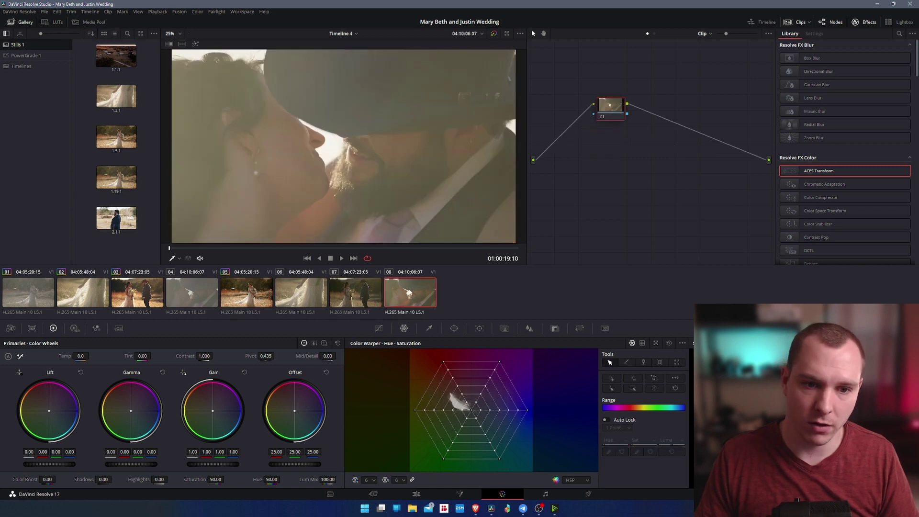
{"action": "key", "text": "Up"}
{"action": "key", "text": "Up"}
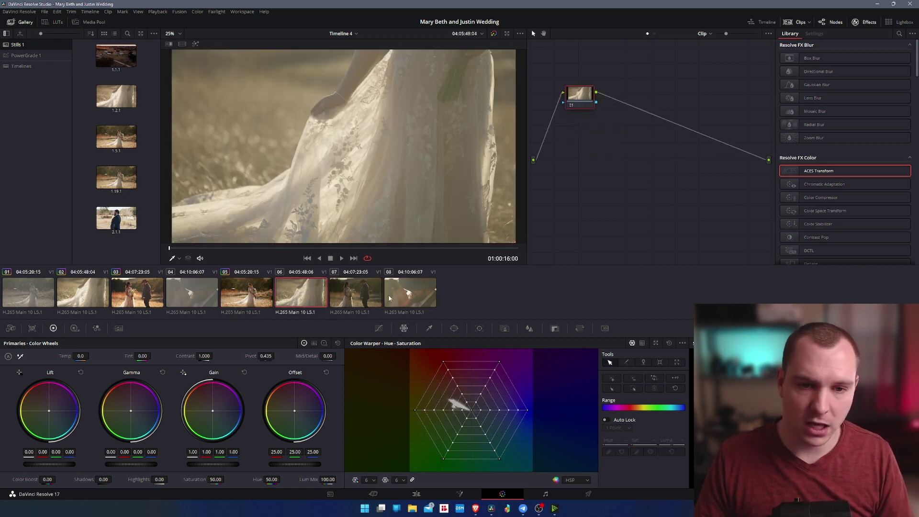
{"action": "left_click", "coordinate": [388, 295], "text": "shift"}
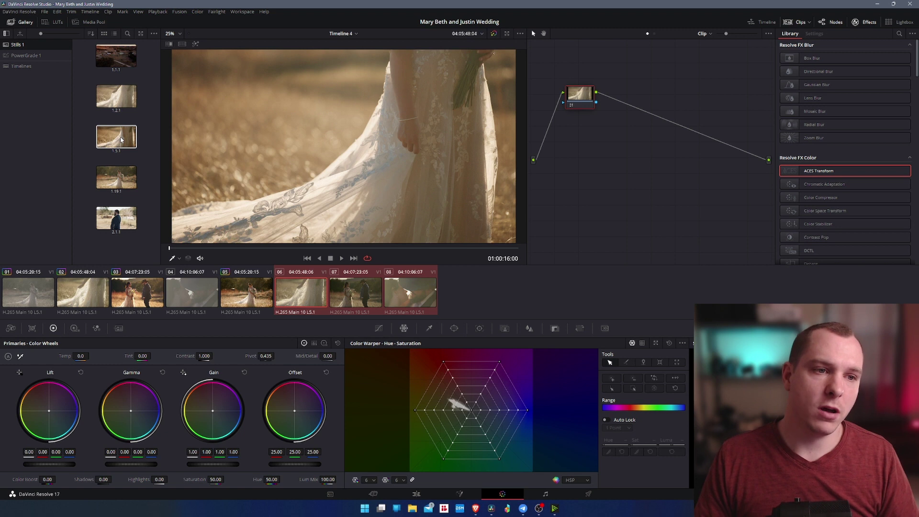
Step: Apply still 1.5.1's grade to clips 06–08 and also append its node graph
{"action": "right_click", "coordinate": [121, 138]}
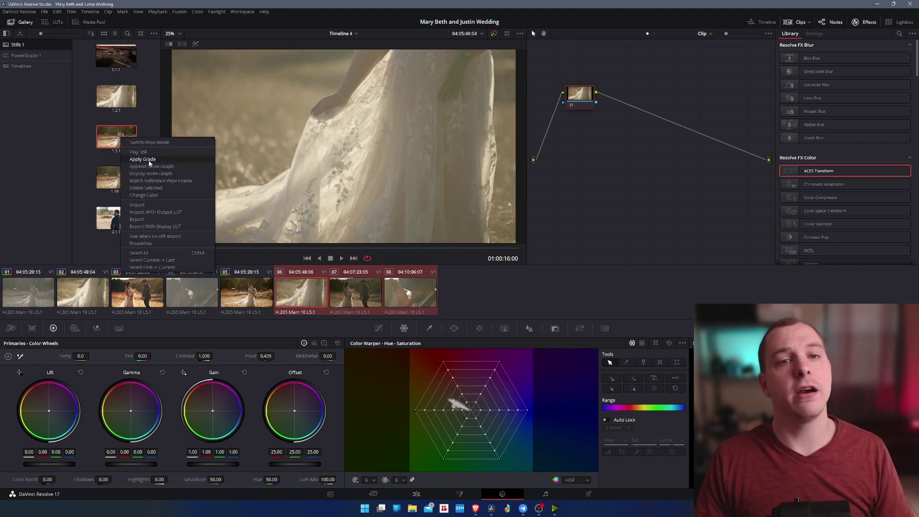
{"action": "left_click", "coordinate": [149, 159]}
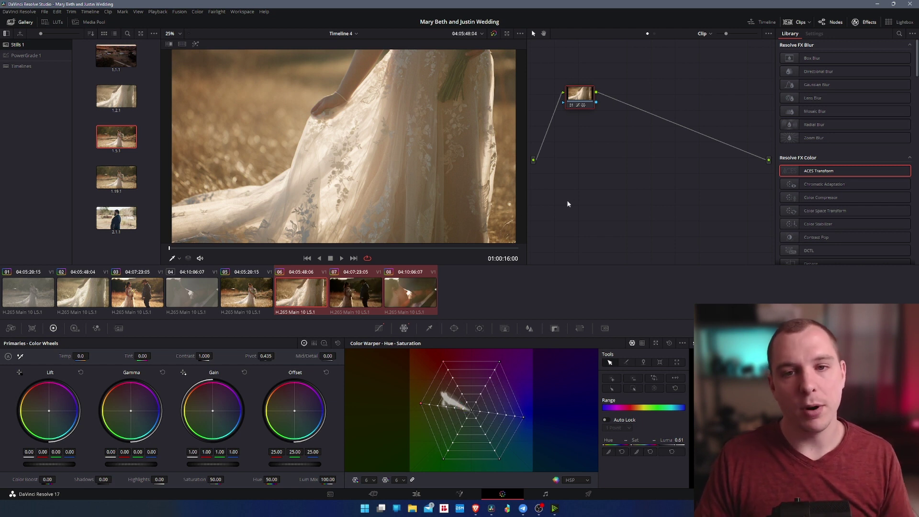
{"action": "right_click", "coordinate": [126, 138]}
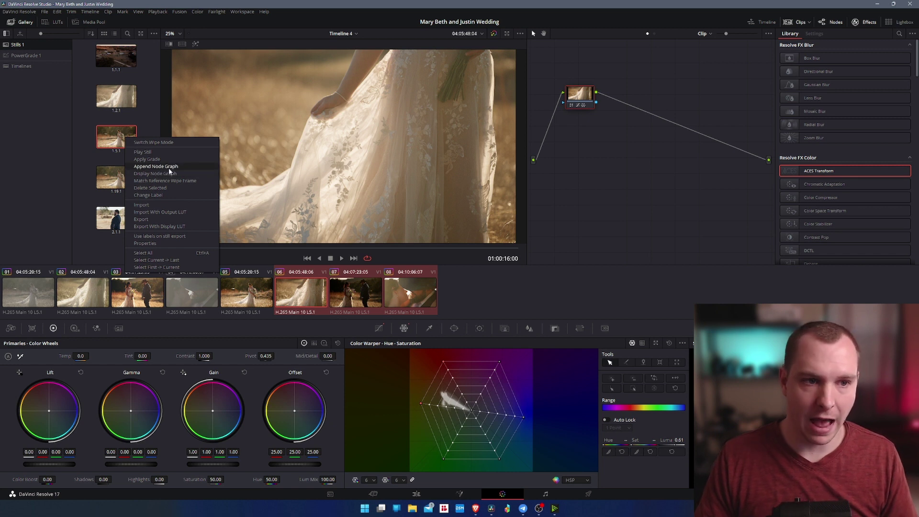
{"action": "left_click", "coordinate": [182, 166]}
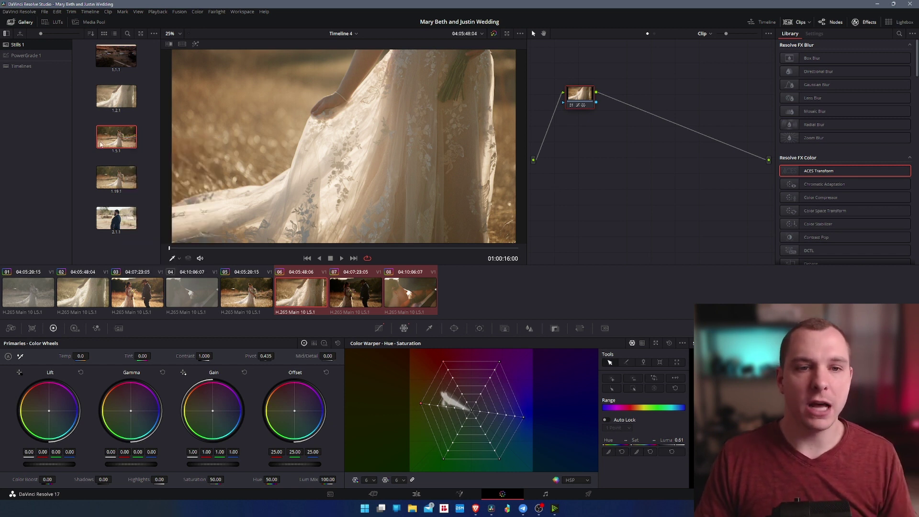
Step: Rearrange the node in the graph and reapply still 1.5.1's grade to the selected clips
{"action": "left_click_drag", "start_coordinate": [588, 99], "coordinate": [618, 133]}
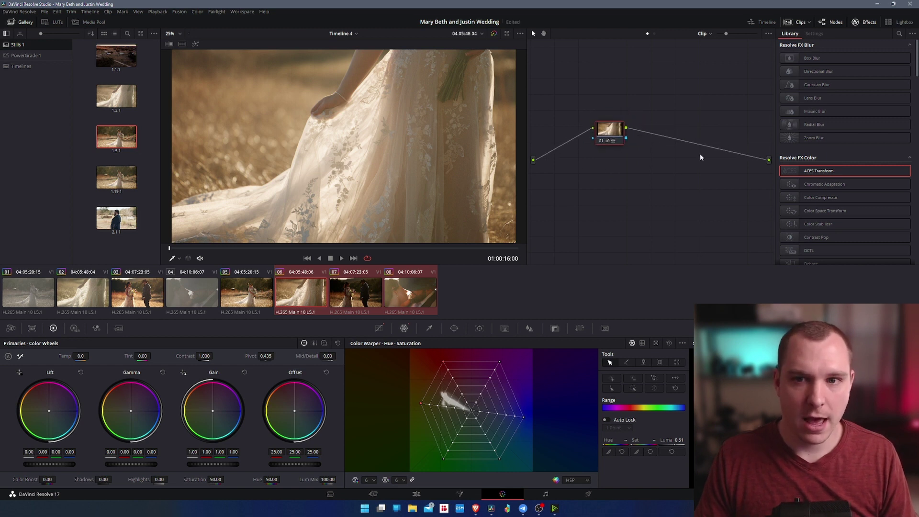
{"action": "left_click_drag", "start_coordinate": [613, 135], "coordinate": [602, 138]}
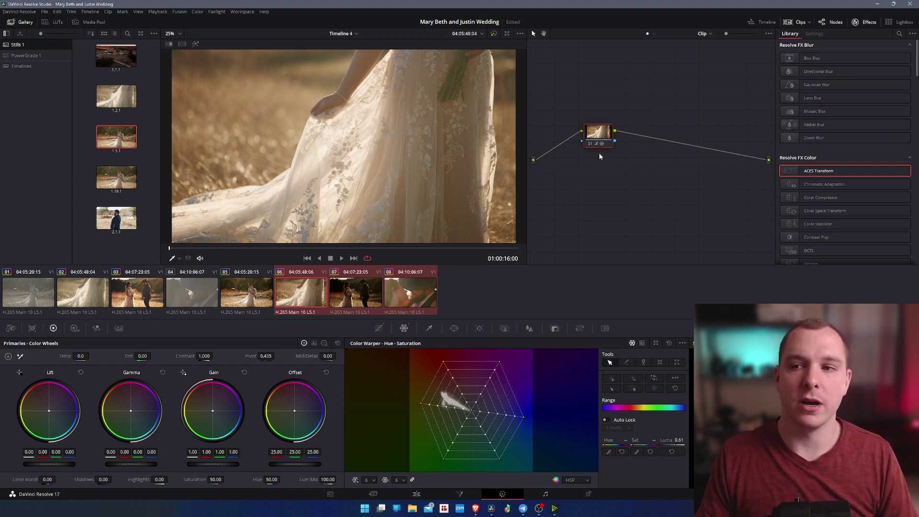
{"action": "left_click_drag", "start_coordinate": [597, 145], "coordinate": [583, 150]}
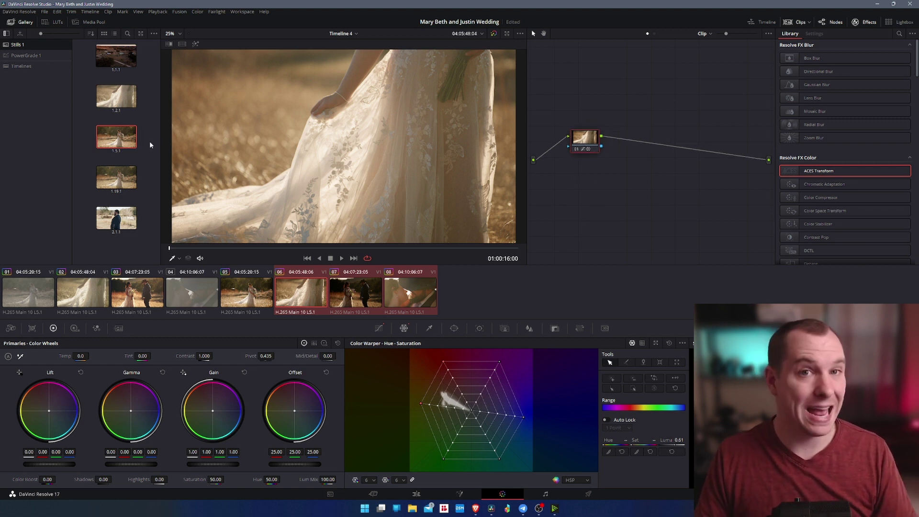
{"action": "right_click", "coordinate": [131, 138]}
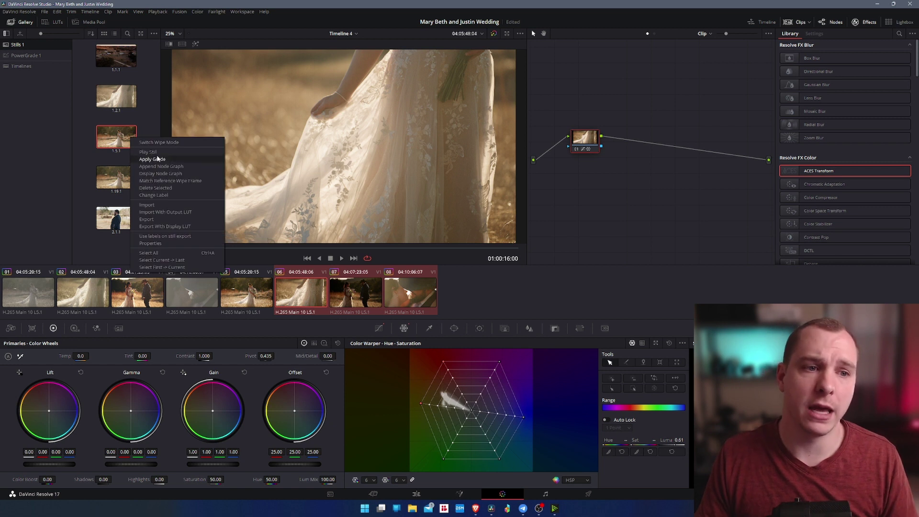
{"action": "left_click", "coordinate": [154, 131]}
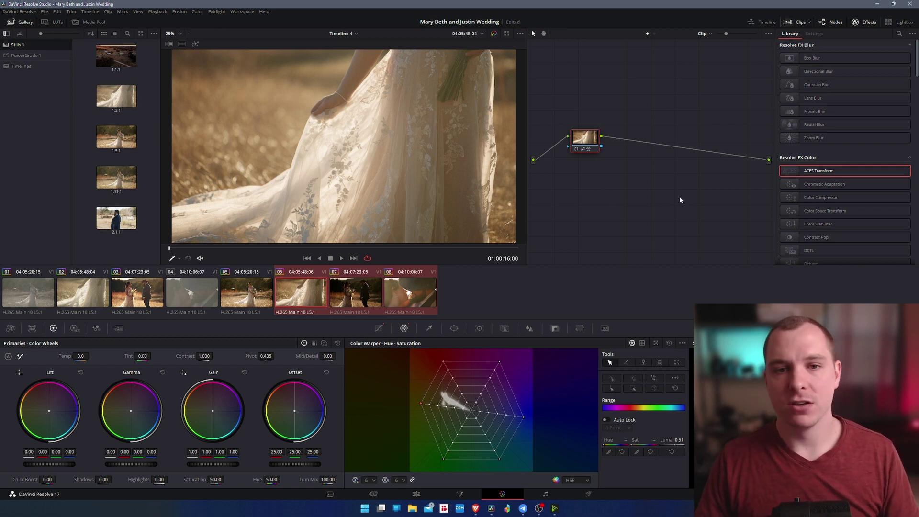
Step: Scrub clip 07 and lift the low point of its custom curve slightly
{"action": "left_click", "coordinate": [344, 289]}
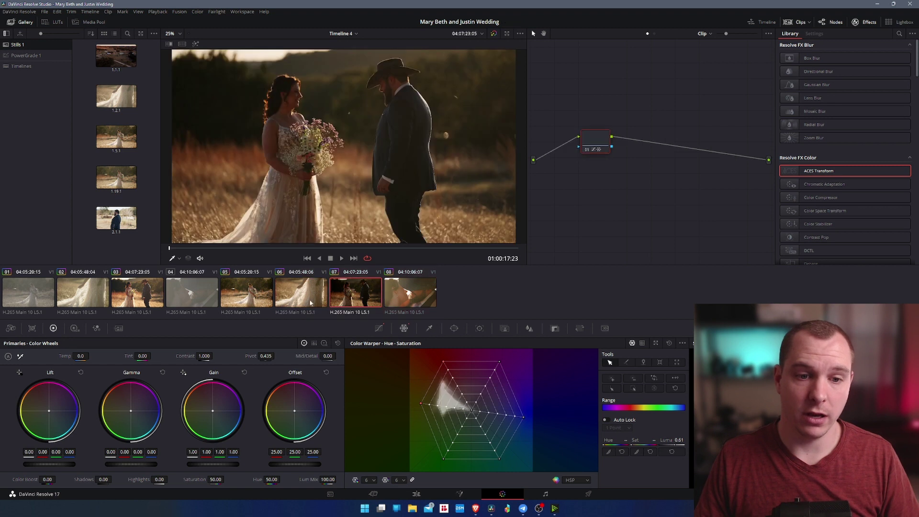
{"action": "left_click_drag", "start_coordinate": [213, 248], "coordinate": [354, 249]}
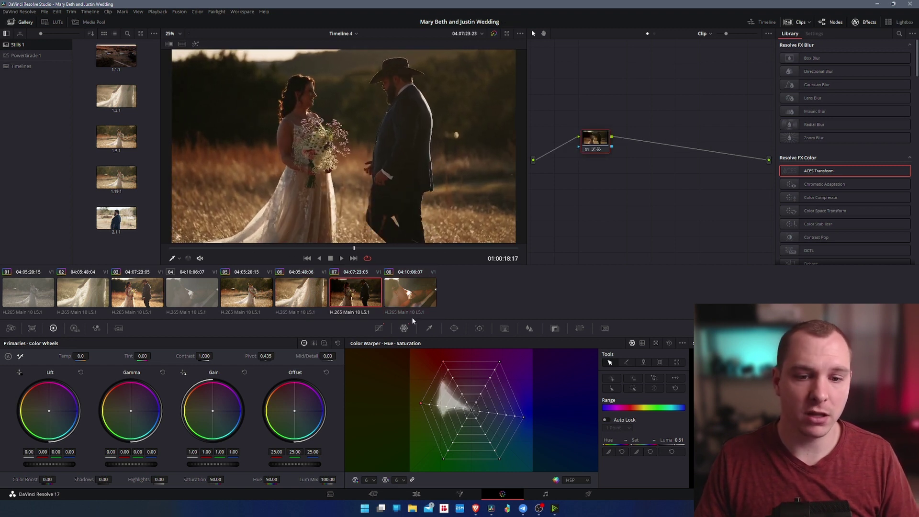
{"action": "left_click", "coordinate": [379, 328]}
{"action": "left_click_drag", "start_coordinate": [356, 482], "coordinate": [453, 476]}
{"action": "left_click_drag", "start_coordinate": [450, 466], "coordinate": [448, 463]}
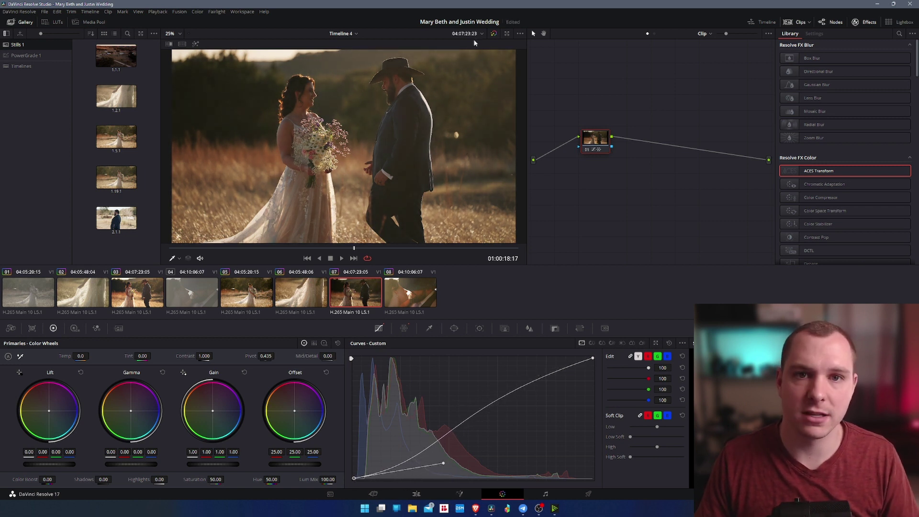
Step: Compare clip 07 with bypass, check clip 08, then return to clip 07
{"action": "left_click", "coordinate": [493, 33]}
{"action": "left_click", "coordinate": [493, 34]}
{"action": "key", "text": "Down"}
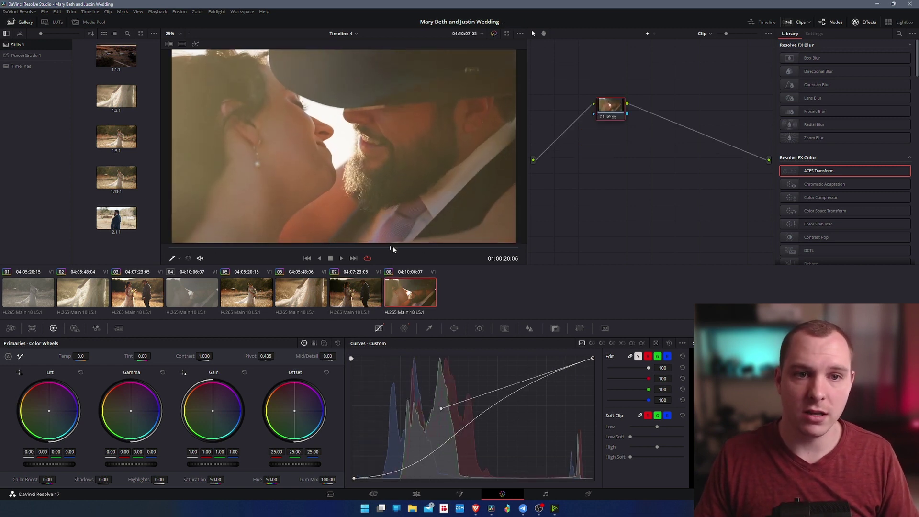
{"action": "key", "text": "Up"}
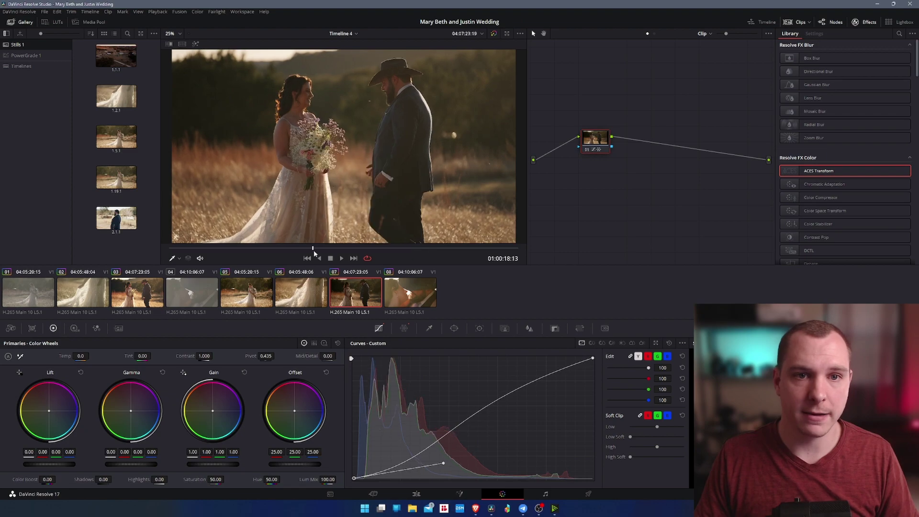